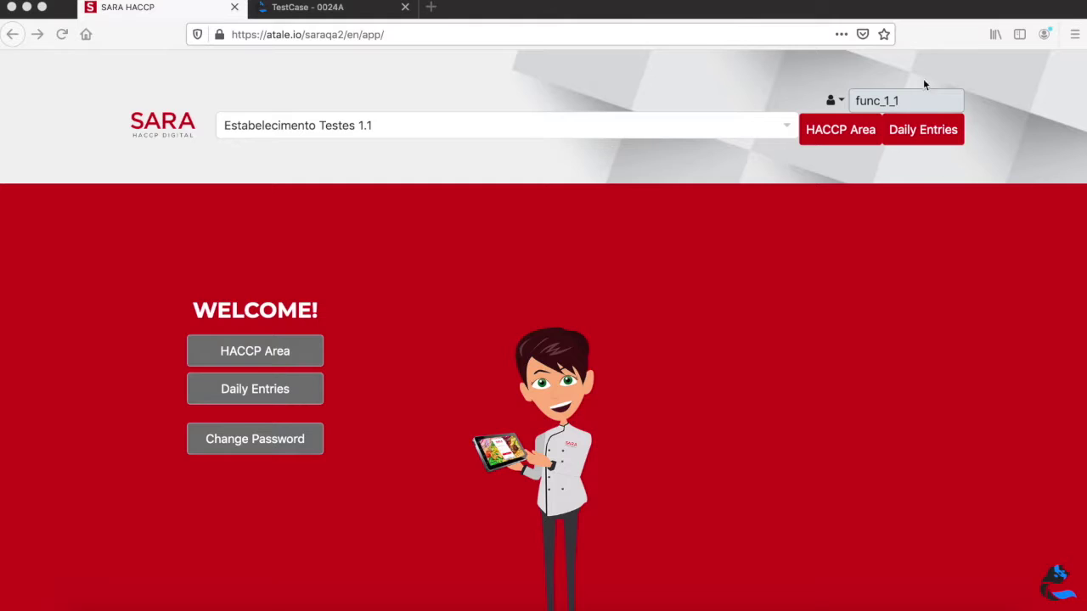
scroll(324, 272, down, 1)
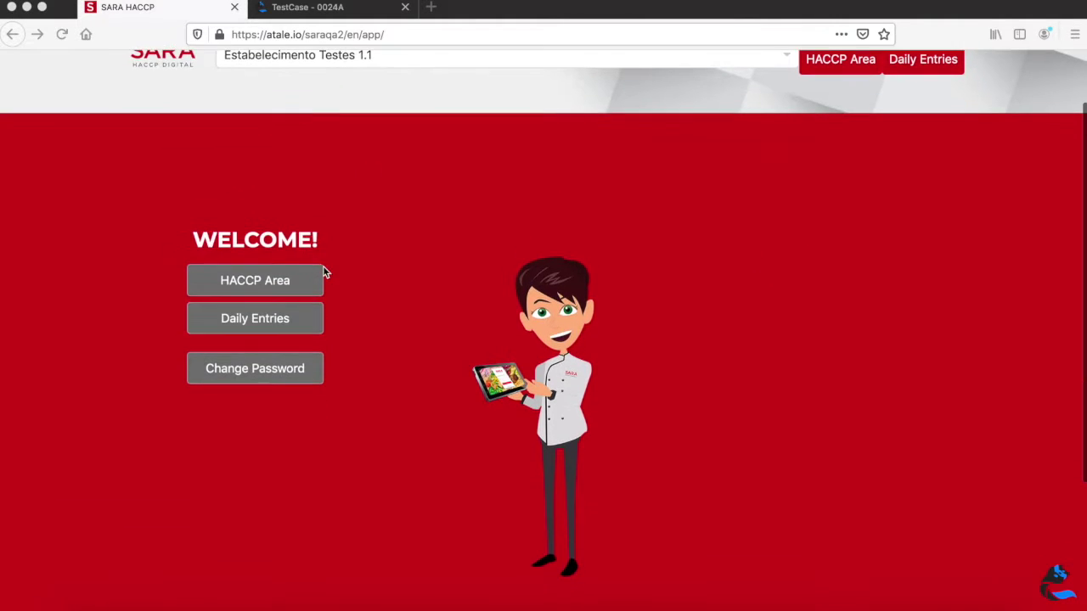
scroll(599, 370, down, 3)
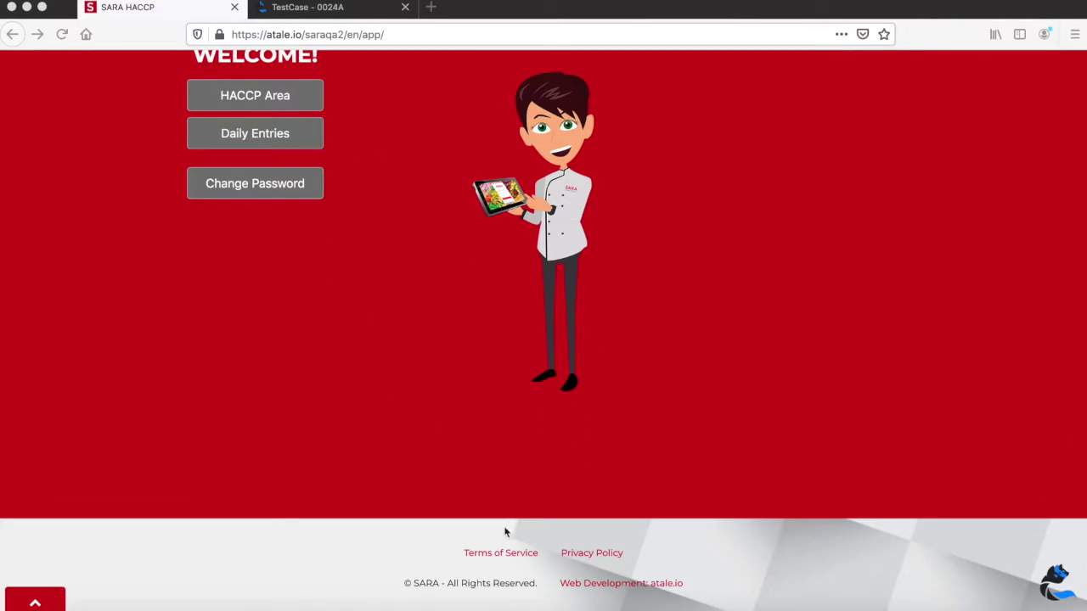
scroll(571, 438, up, 5)
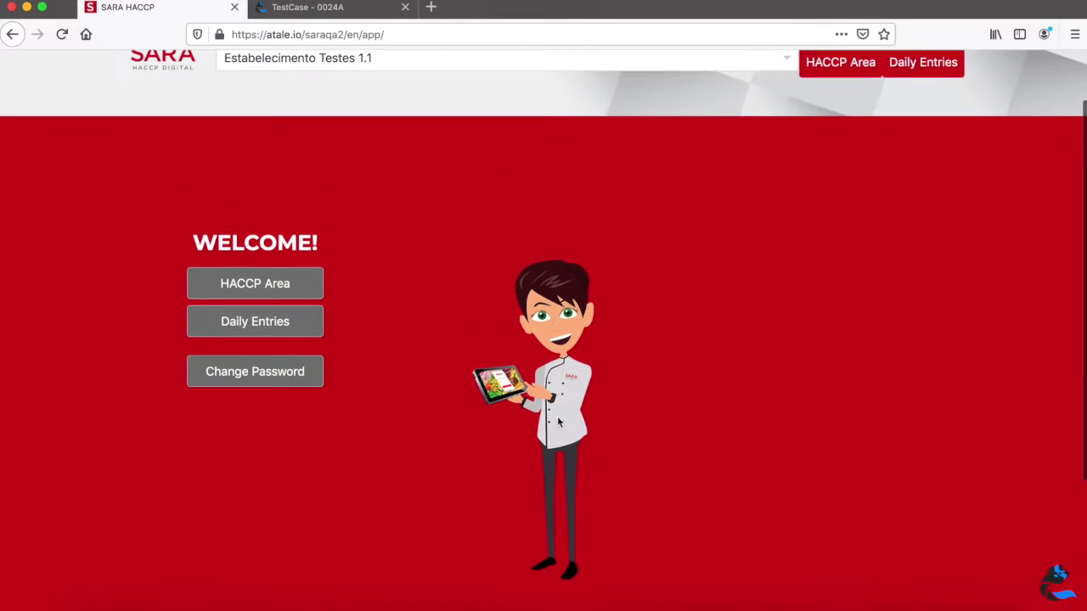
In test case 0024A, add the Login step imported from library test case 0004A
click(344, 9)
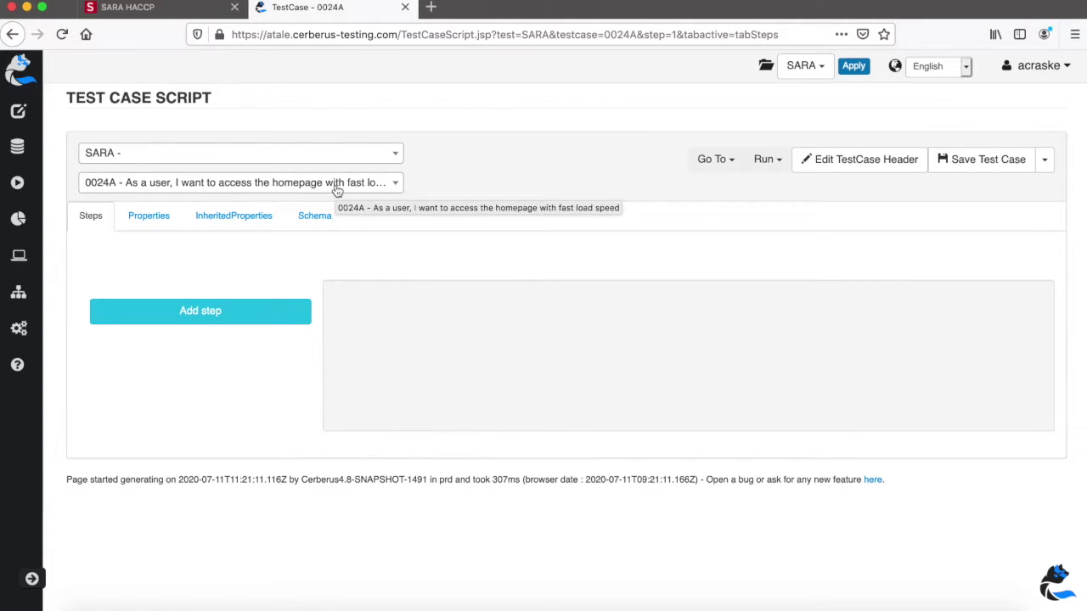
click(257, 307)
click(380, 256)
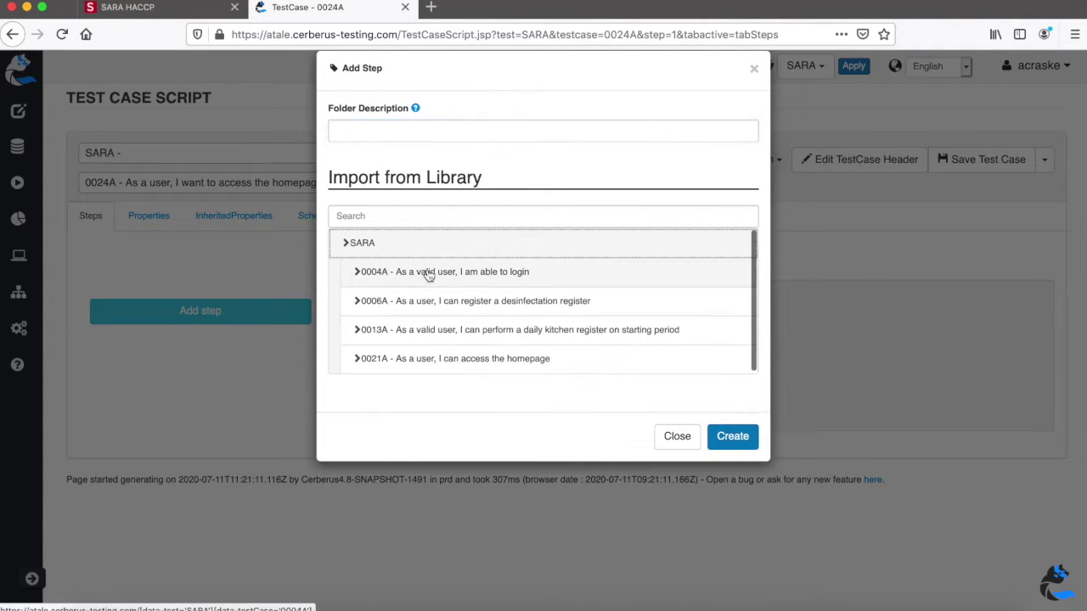
click(427, 275)
click(454, 305)
click(742, 480)
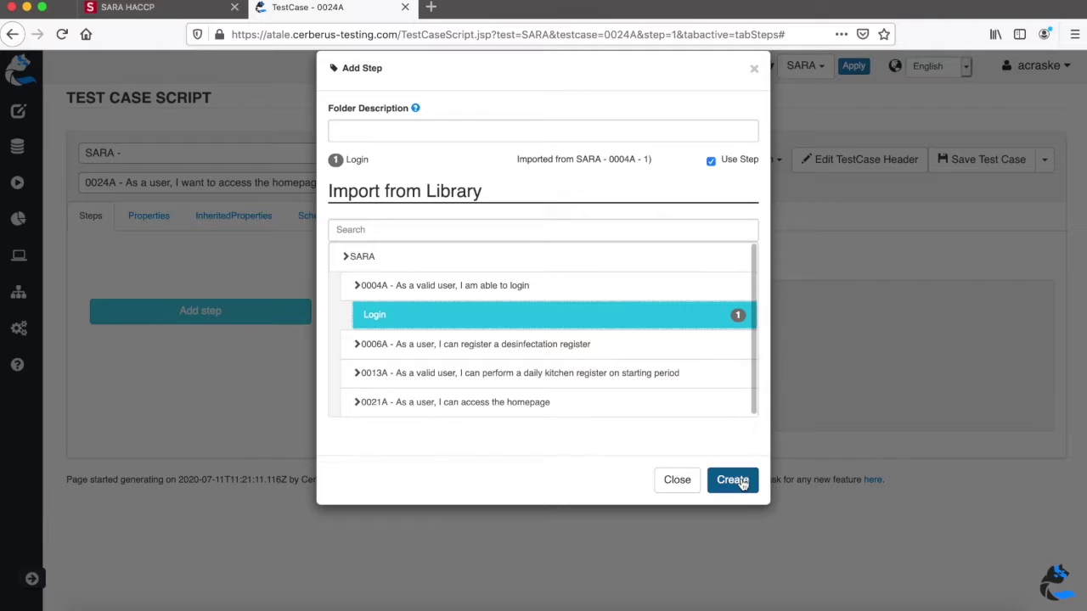
Add a second step described "Verify the Homepage loading performance after login" to the test case
scroll(677, 259, down, 2)
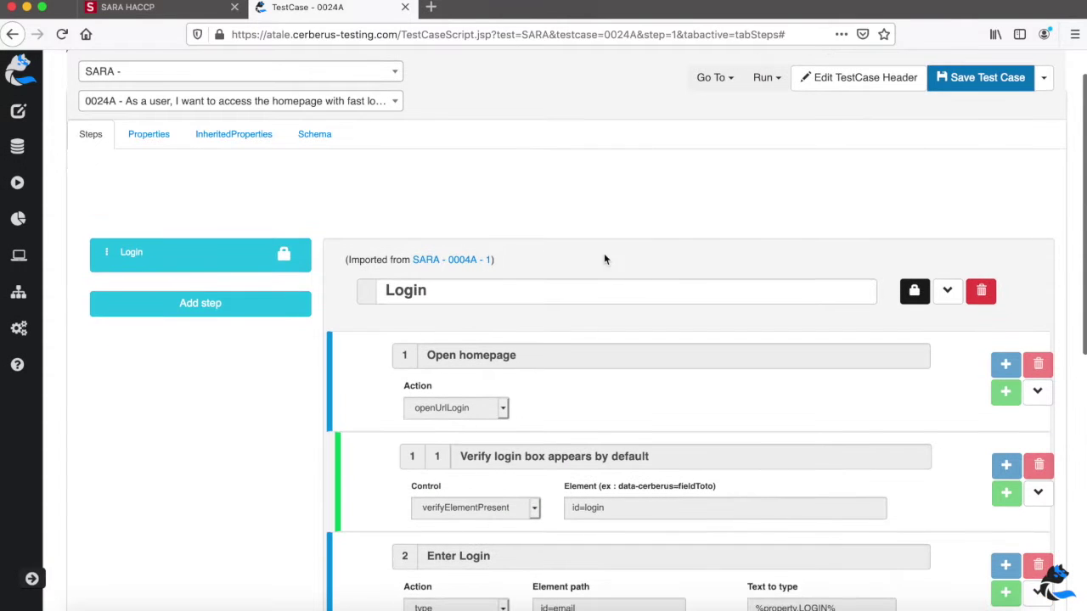
click(187, 304)
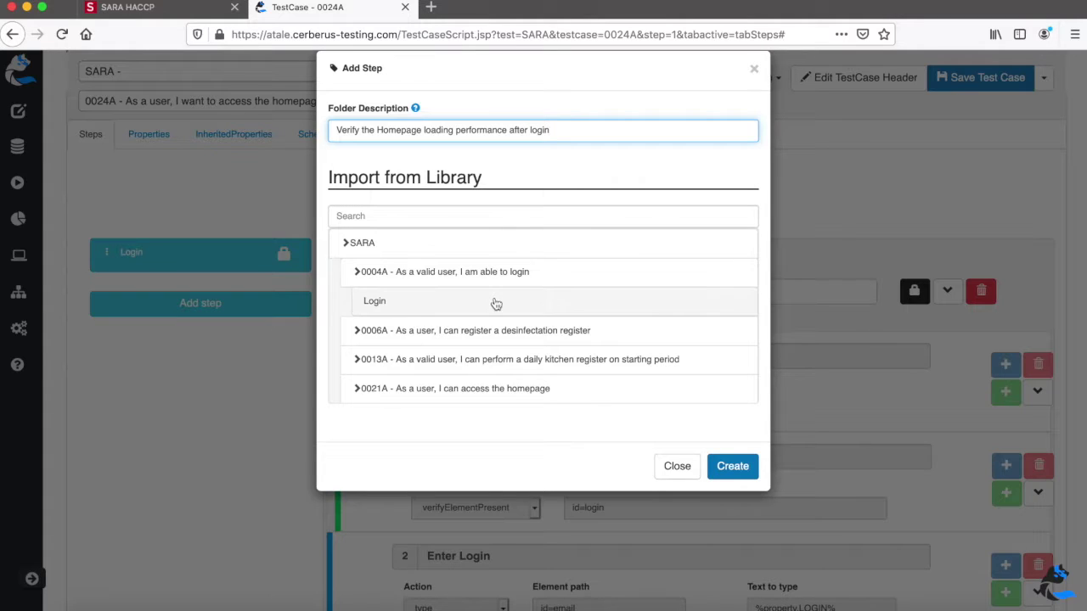
click(733, 468)
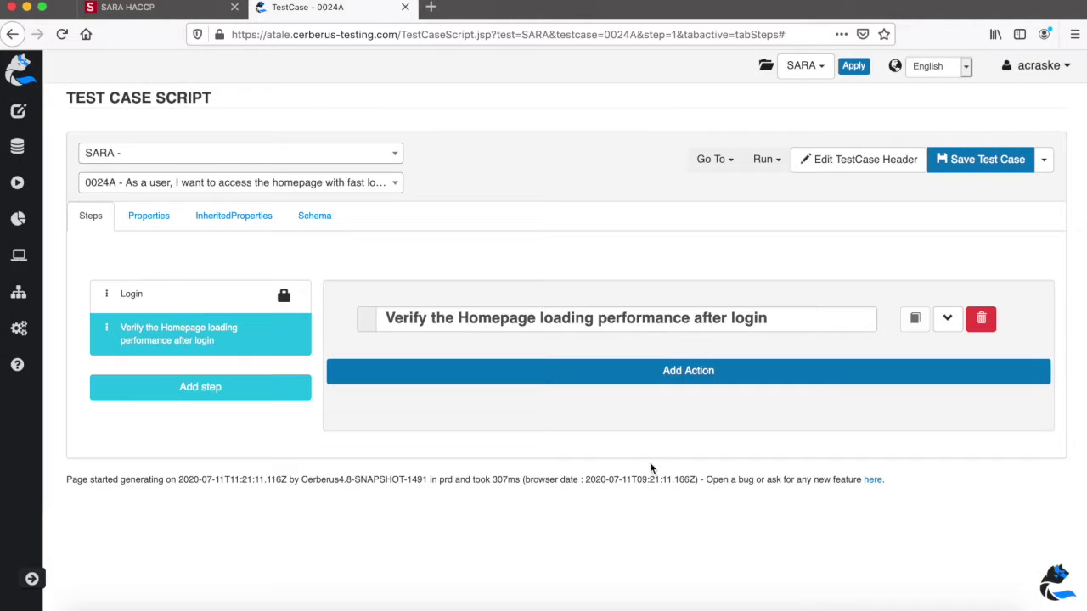
Add an action described "Wait for network traffic to be idle" to the homepage step, using waitNetworkTrafficIdle
click(610, 383)
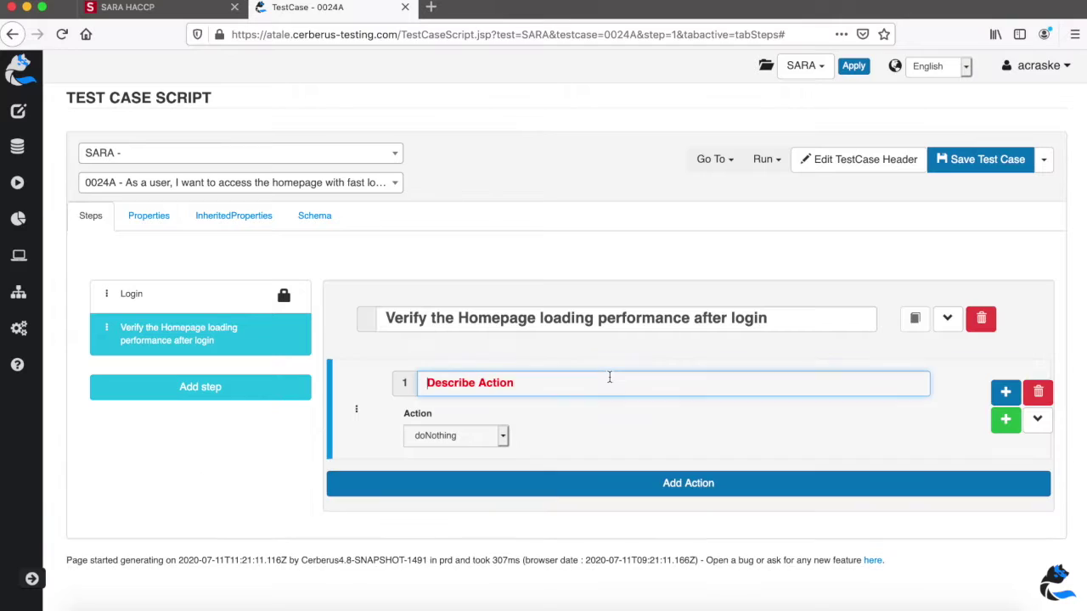
text(W)
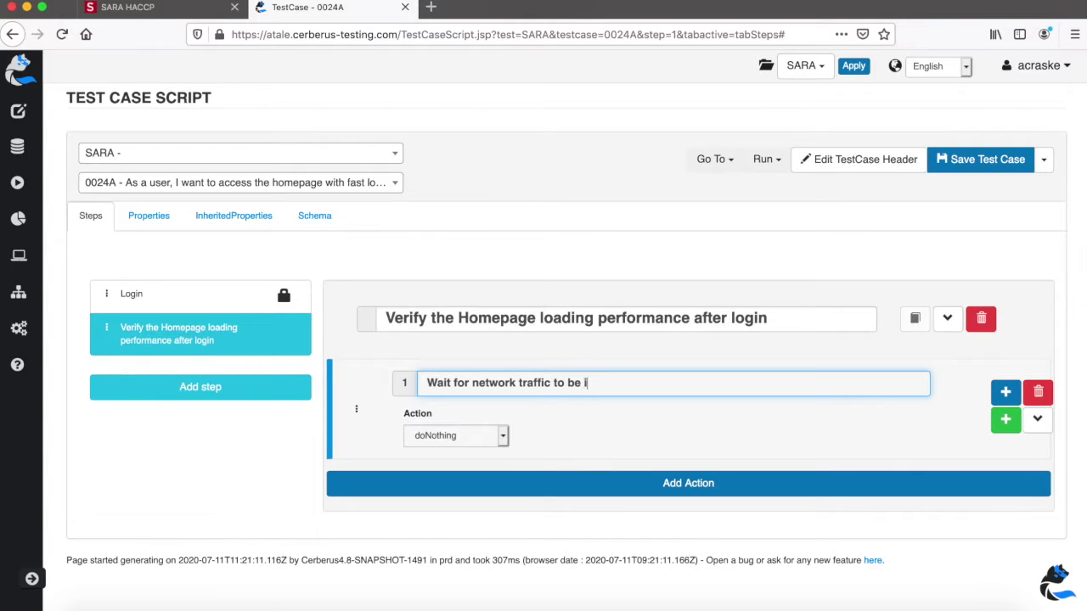
click(487, 442)
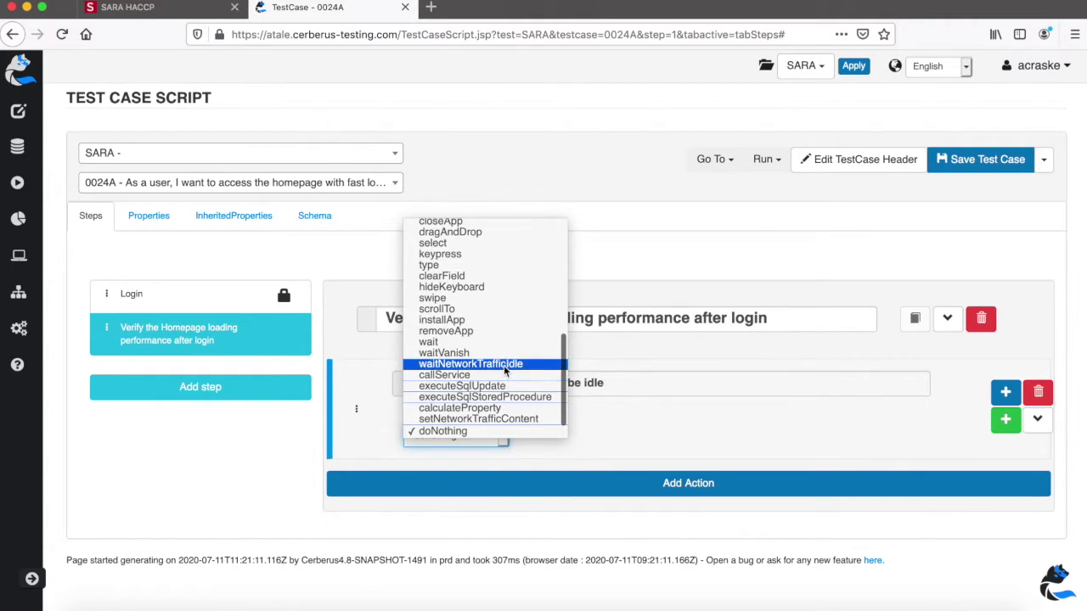
click(476, 364)
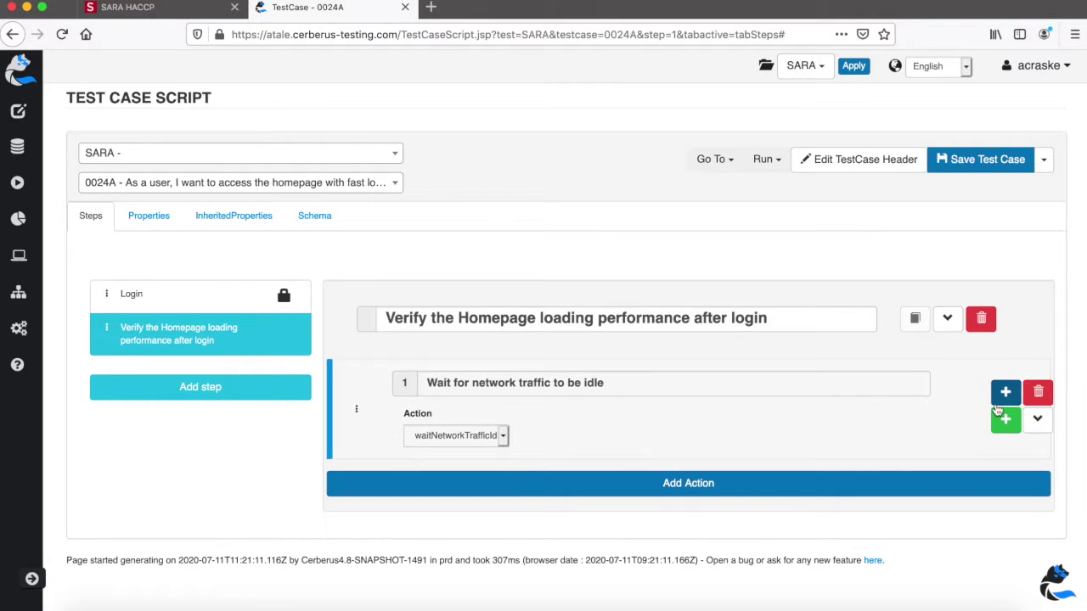
Add a second action described "Set network traffic collection" that uses setNetworkTrafficContent
click(1005, 391)
scroll(638, 472, down, 1)
text(Set network traffic collection)
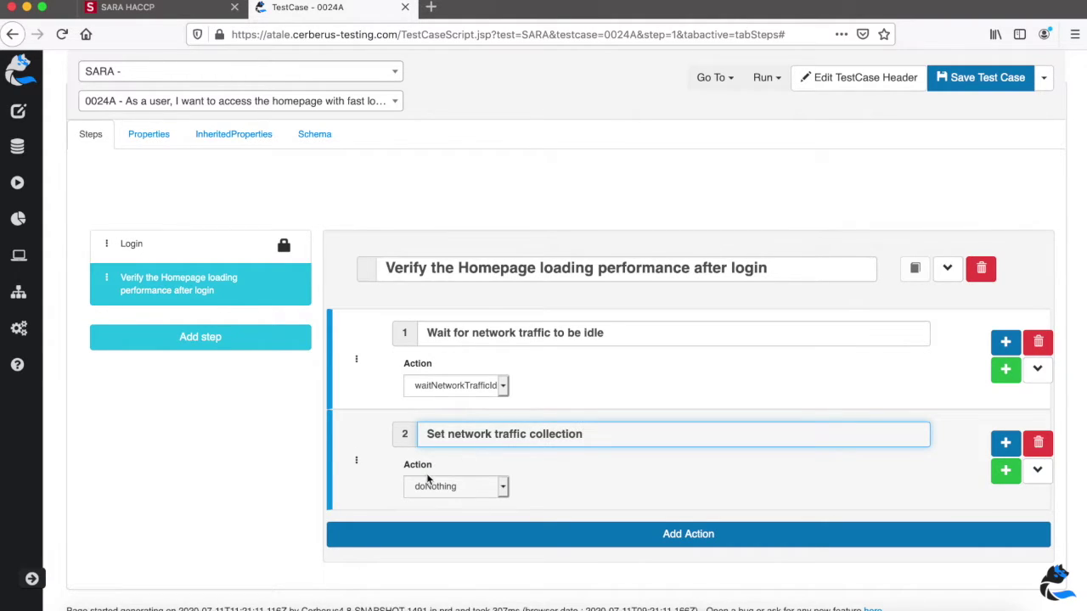
click(427, 480)
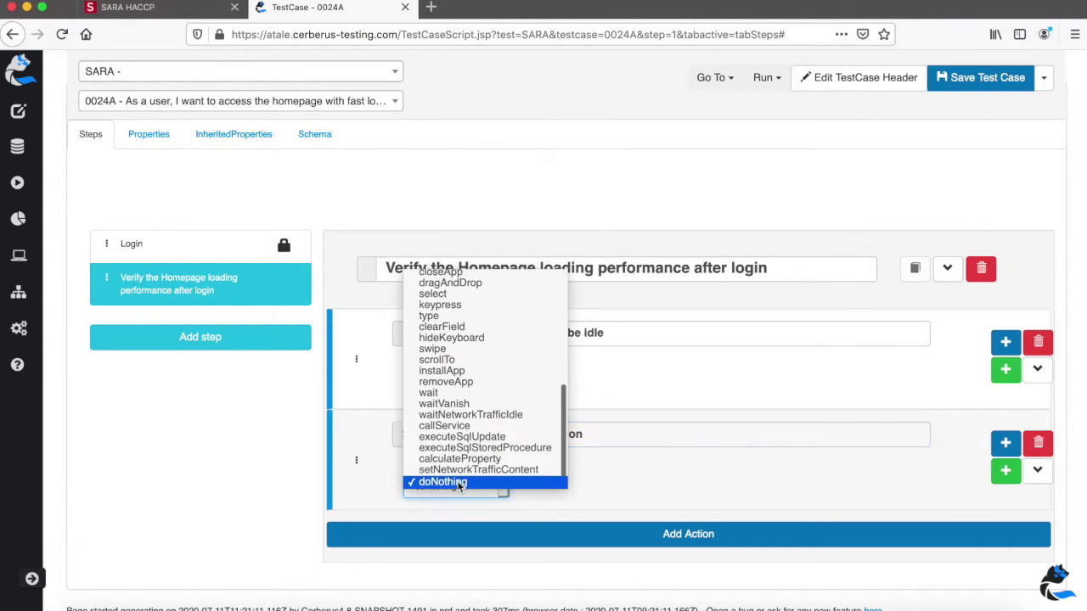
click(484, 470)
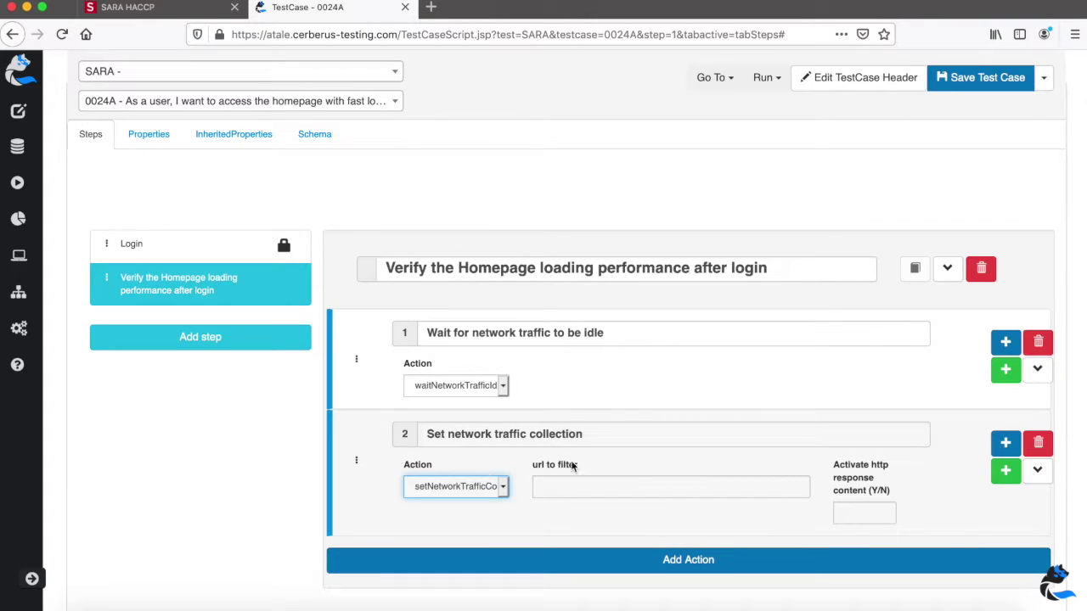
Add a takeScreenshot control described "Take screenshot" under the network wait action and save the test case
click(1005, 369)
click(583, 434)
text(Take screenshot)
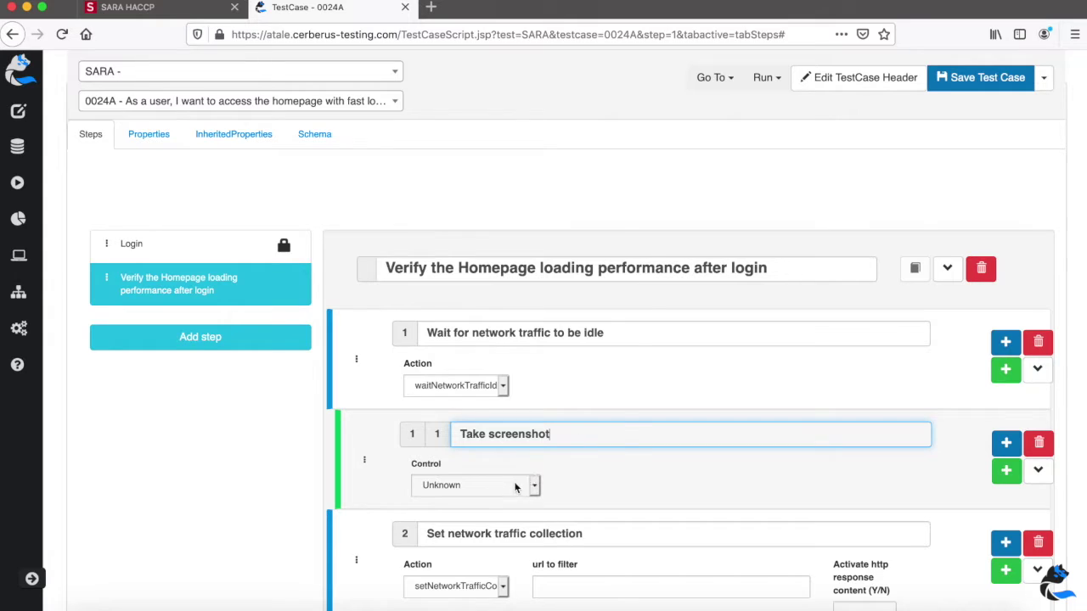
click(515, 485)
scroll(507, 473, down, 10)
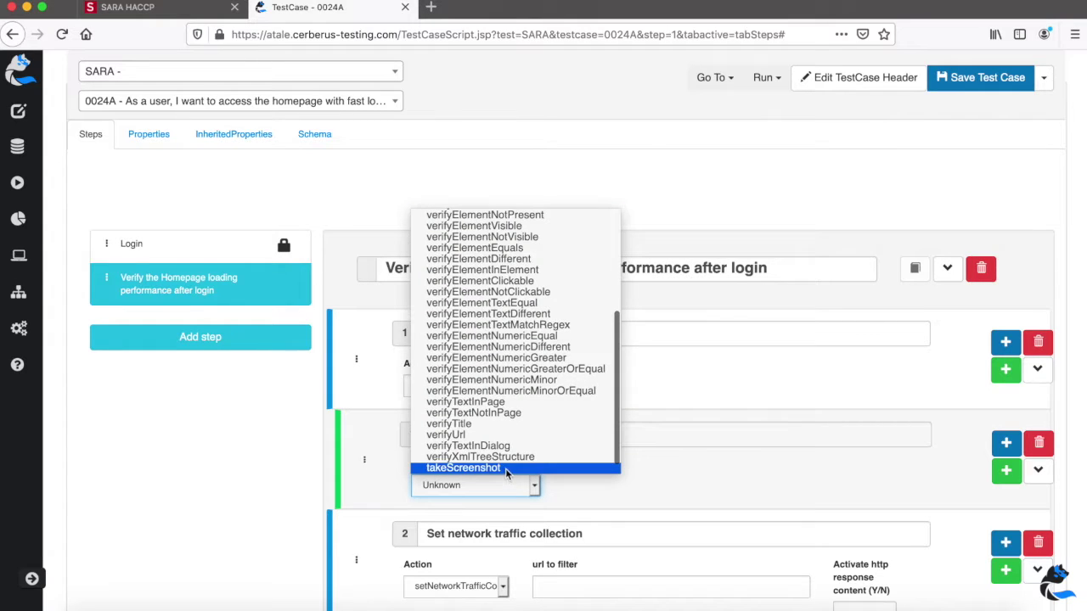
click(504, 469)
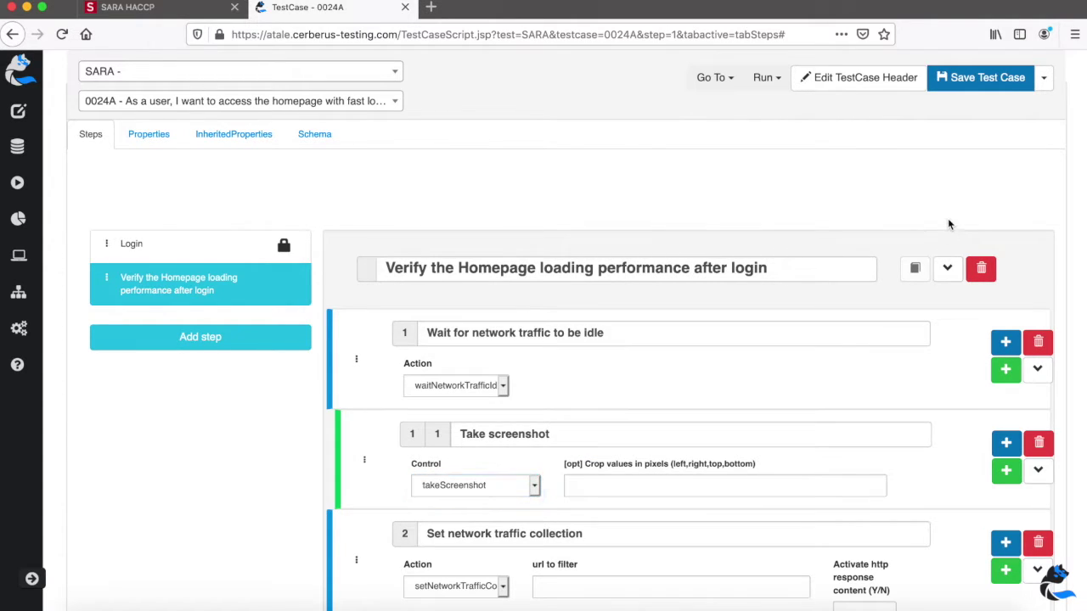
click(989, 80)
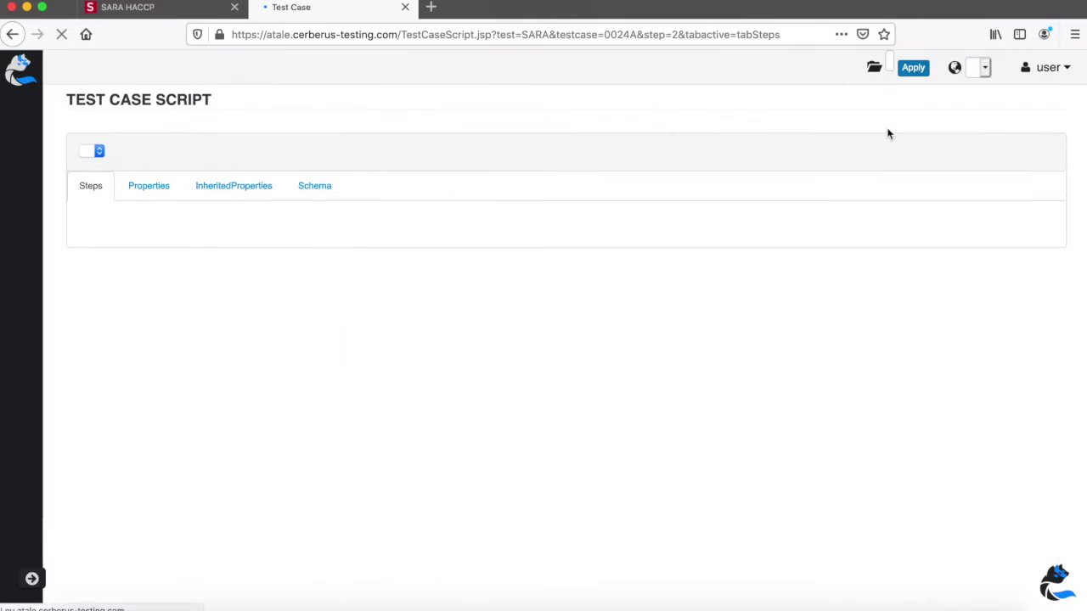
Run the test case in the QA environment for country PT with the AtaleFirefoxWithProxy robot, choosing to see the result
click(766, 161)
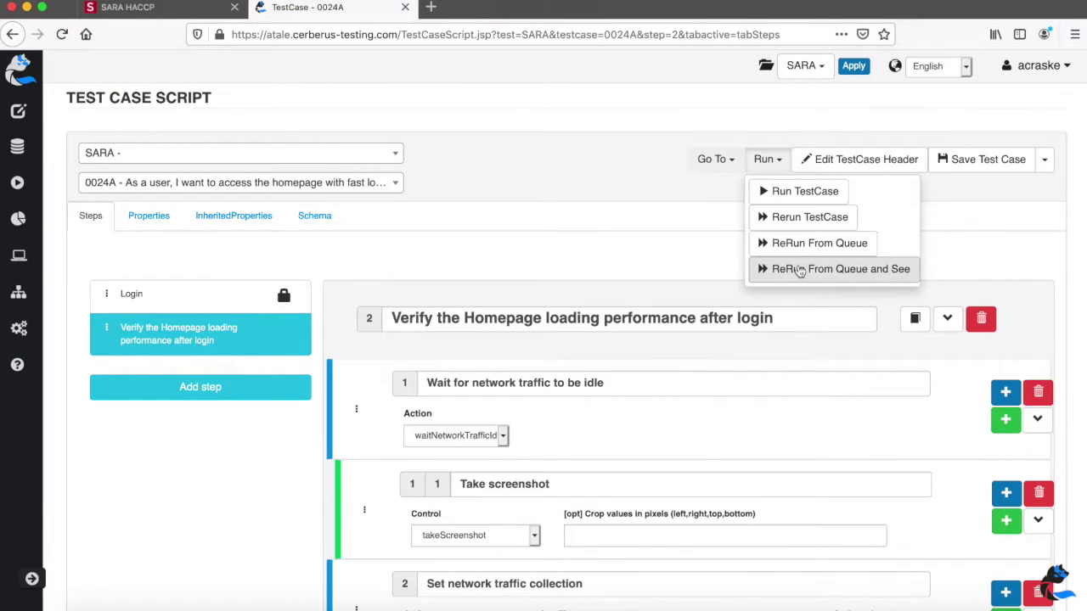
click(790, 189)
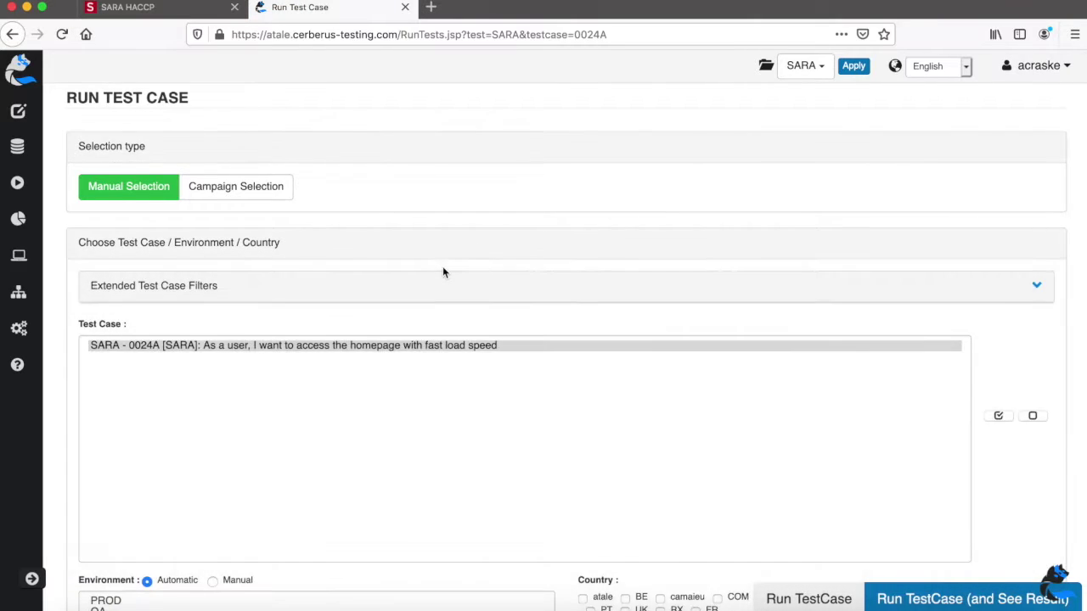
scroll(444, 272, down, 3)
click(105, 418)
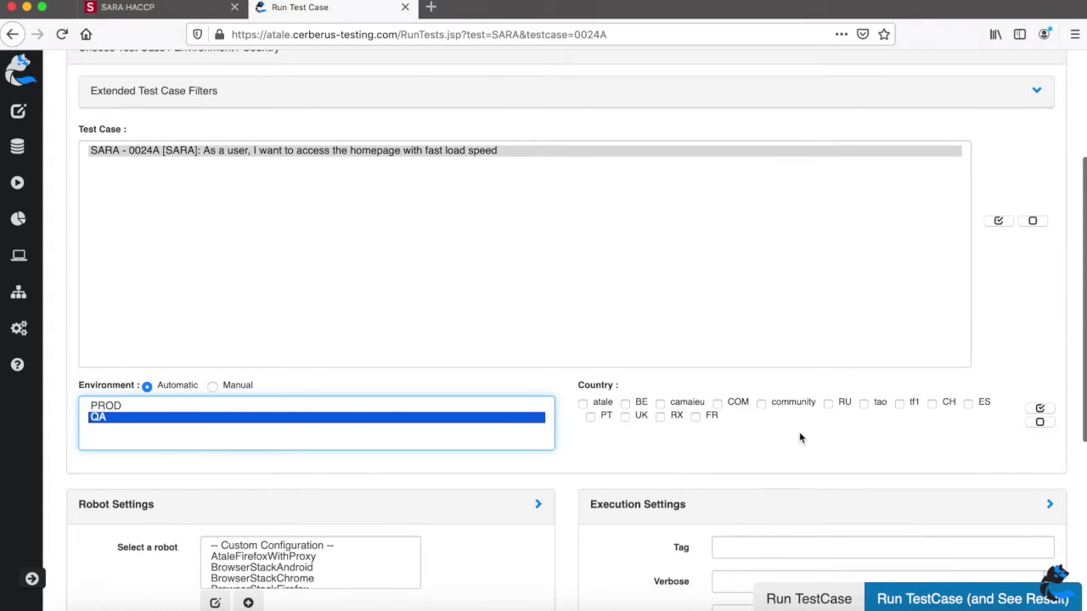
click(590, 416)
scroll(593, 417, down, 3)
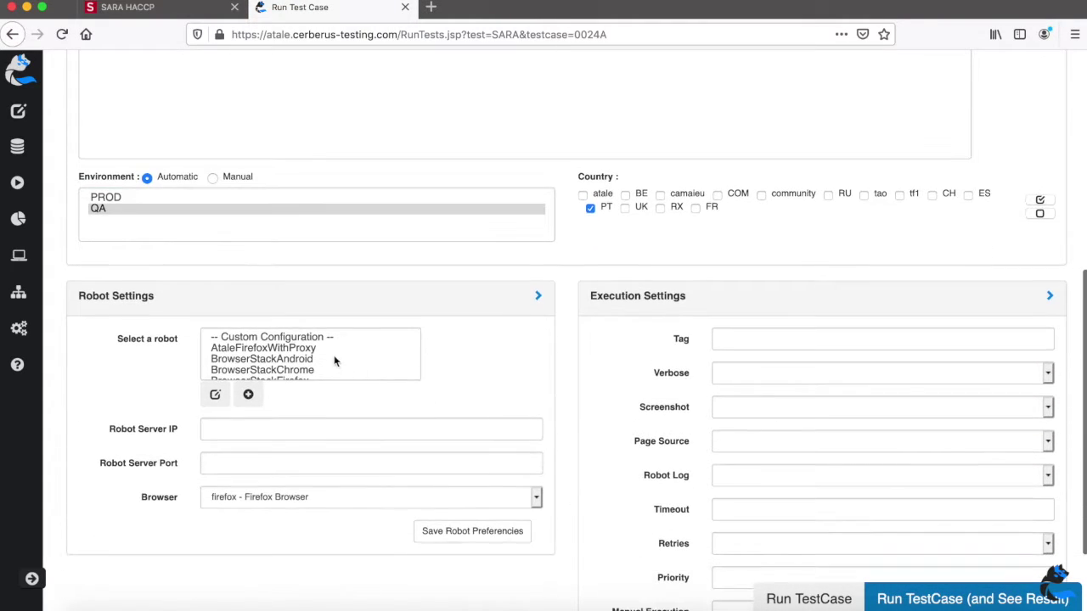
click(322, 349)
scroll(611, 385, down, 1)
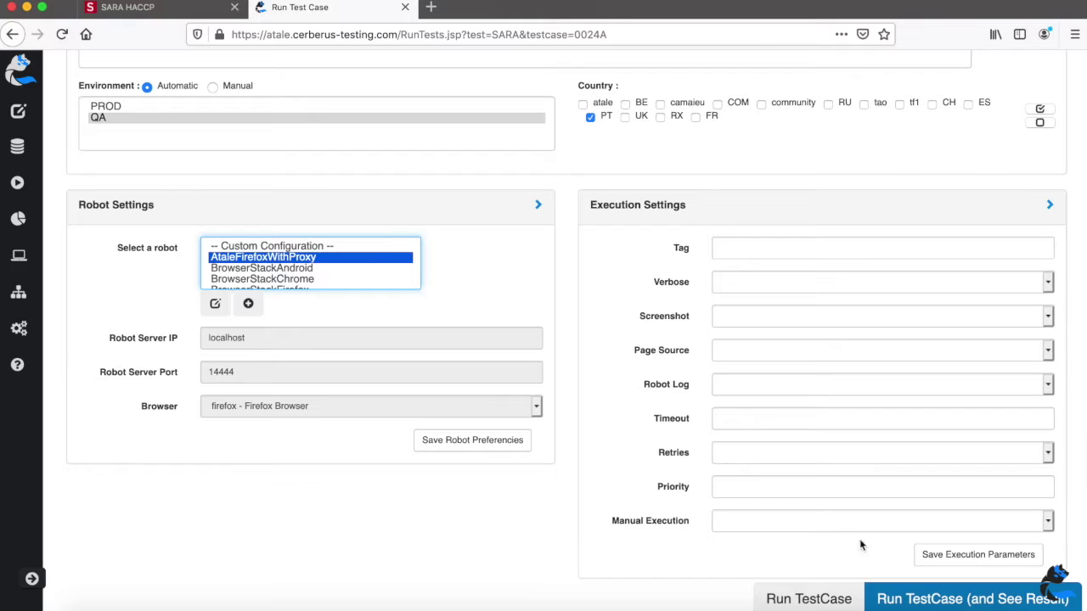
click(929, 601)
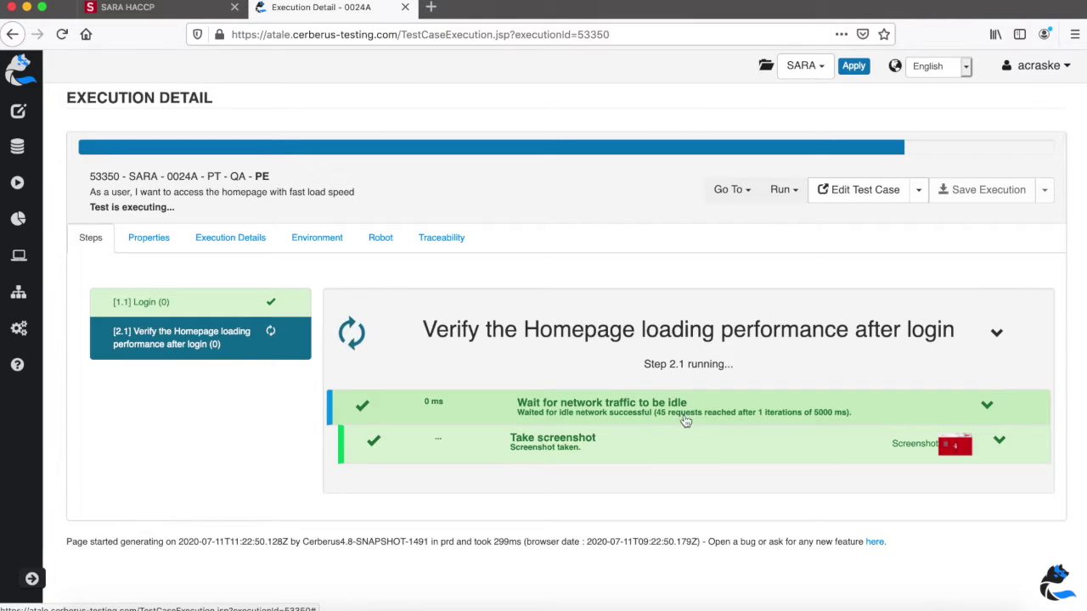
Examine the execution's step results and the Network Content JSON file attached to the network traffic collection action
click(767, 415)
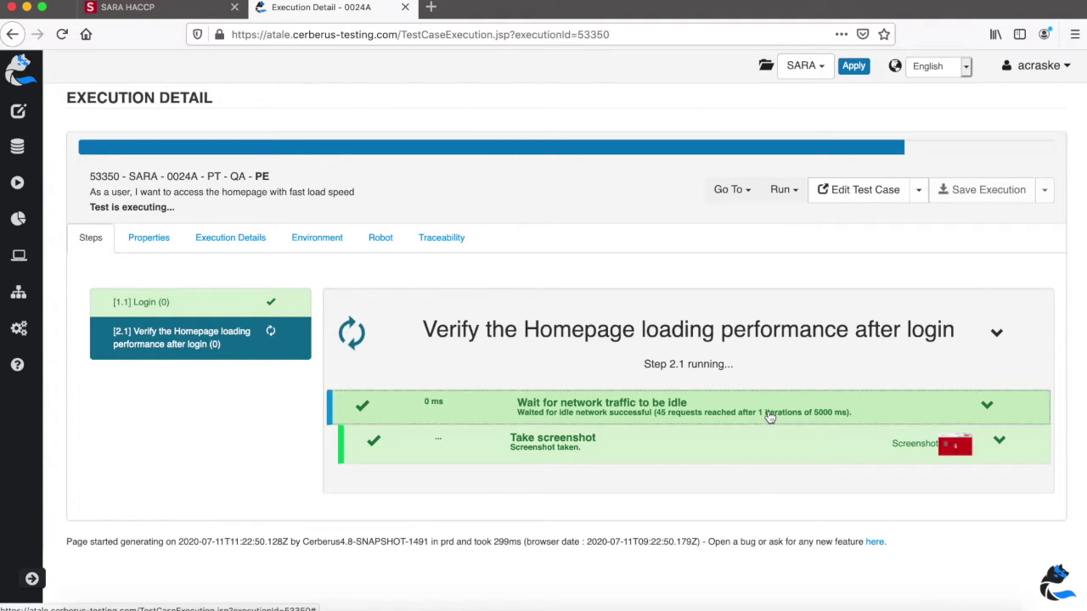
scroll(768, 415, down, 3)
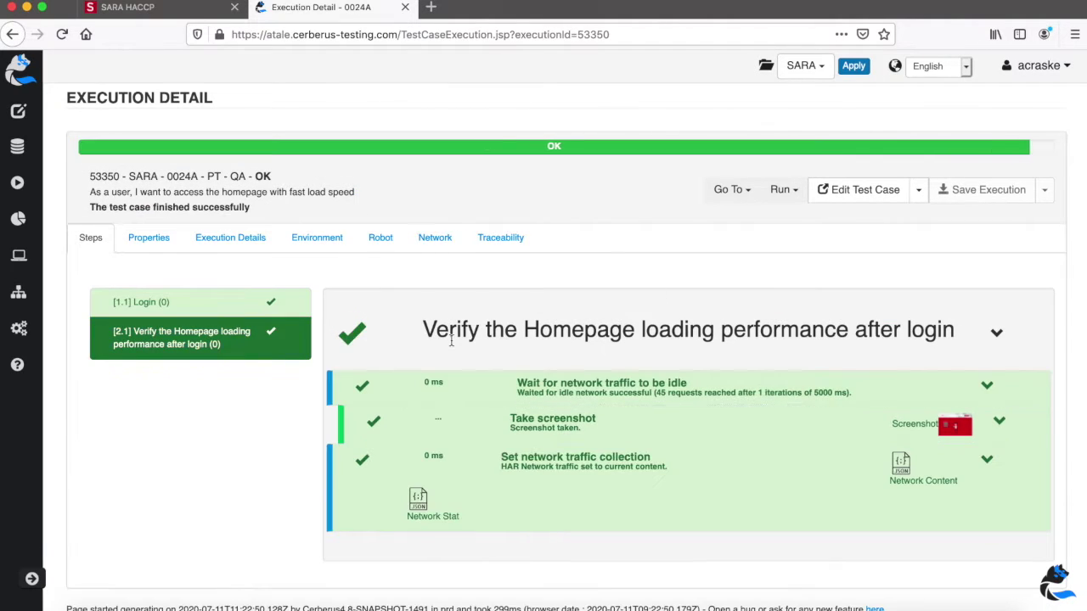
click(900, 469)
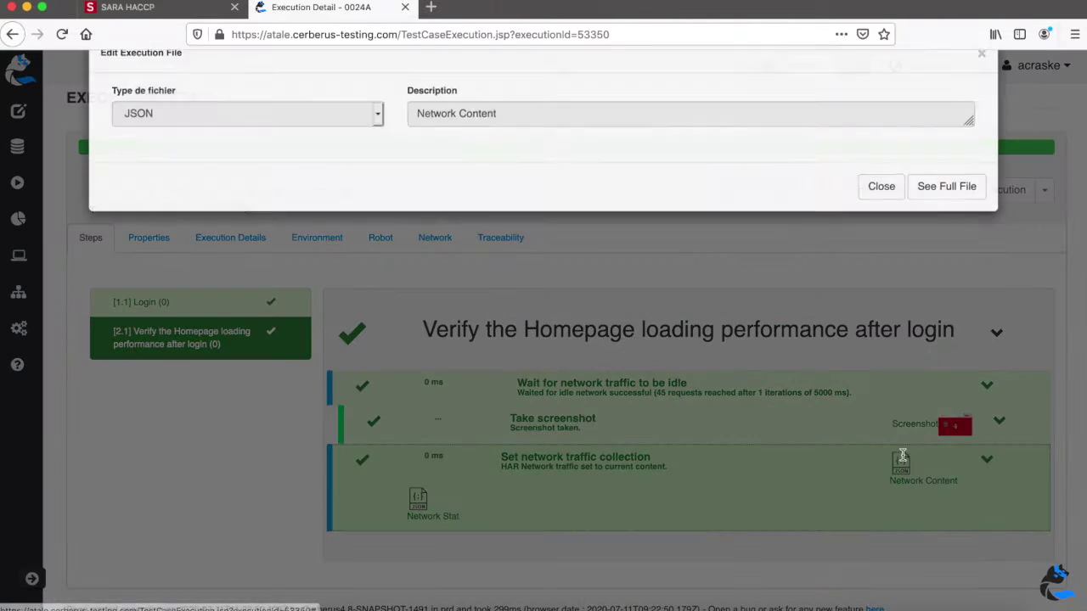
scroll(368, 365, down, 10)
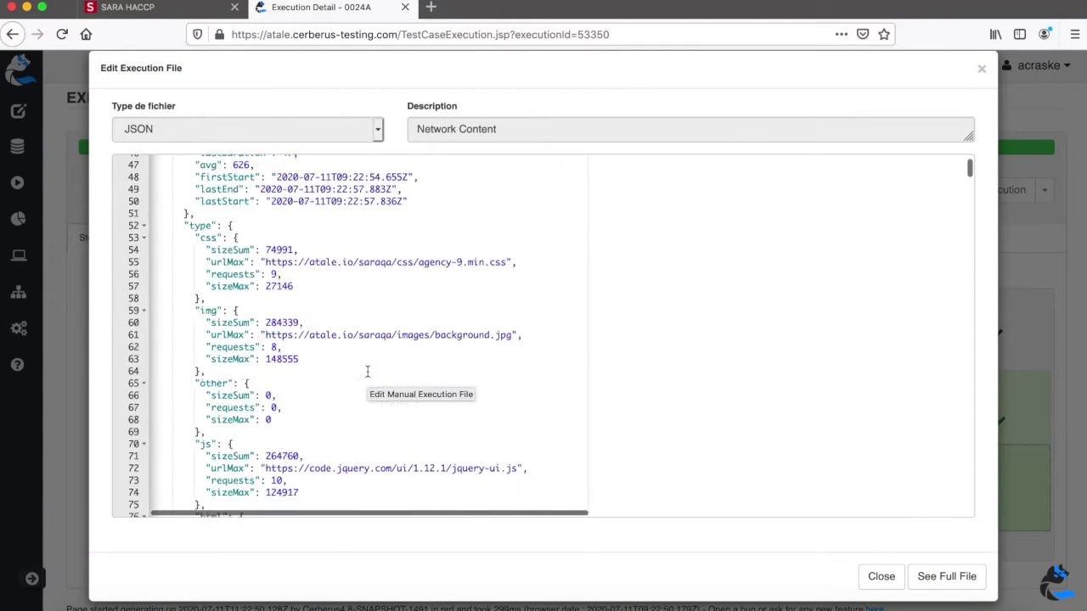
scroll(368, 372, down, 20)
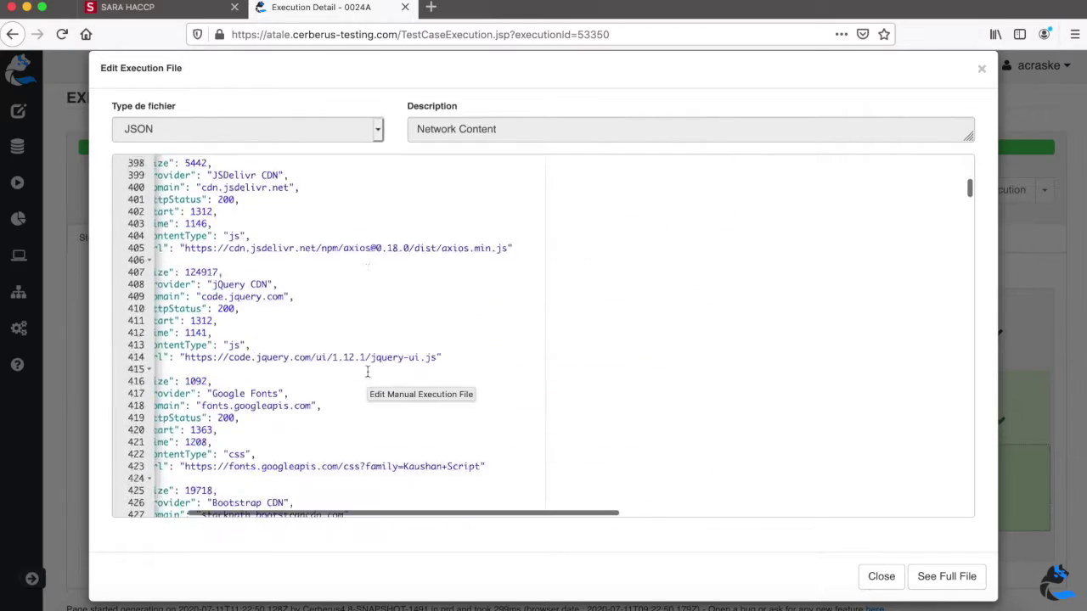
scroll(367, 372, down, 8)
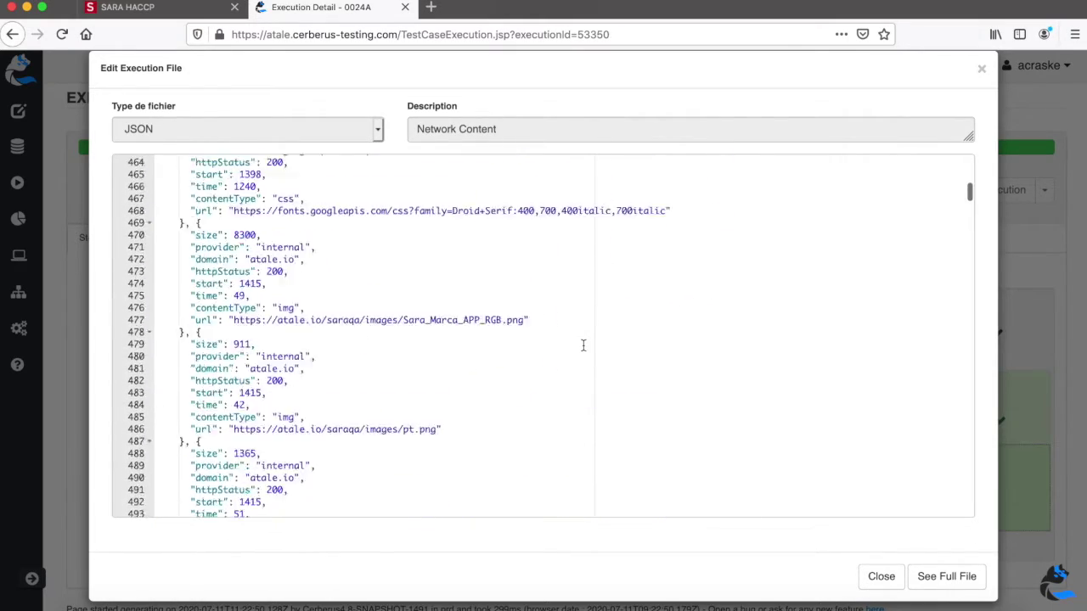
scroll(584, 346, down, 12)
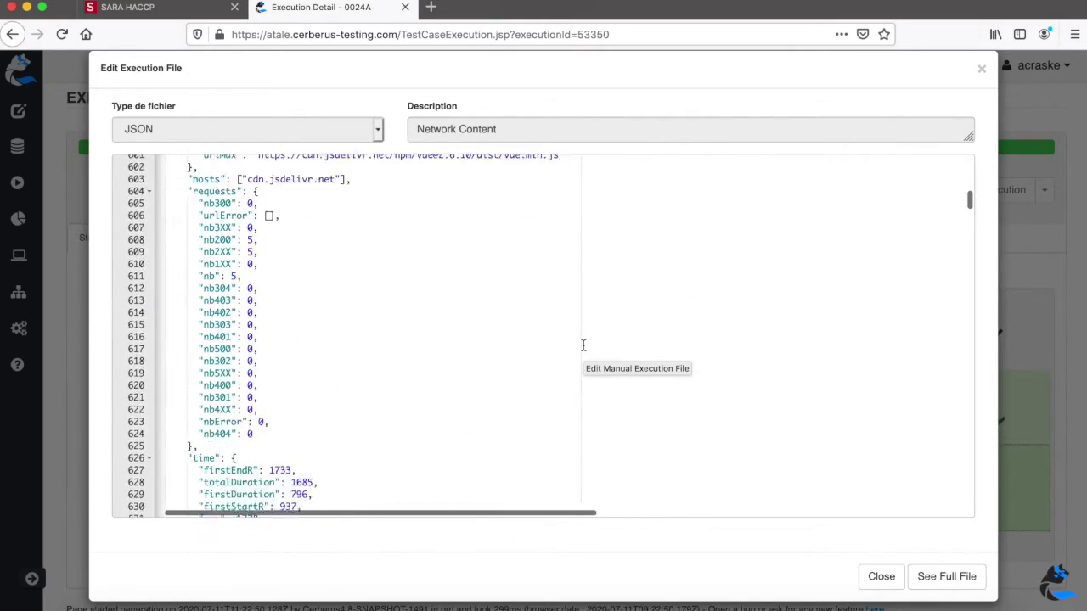
click(875, 582)
Open the Network Stat file, switch to the Online JSON Viewer and inspect the hosts and size entries of the ignore section
click(417, 506)
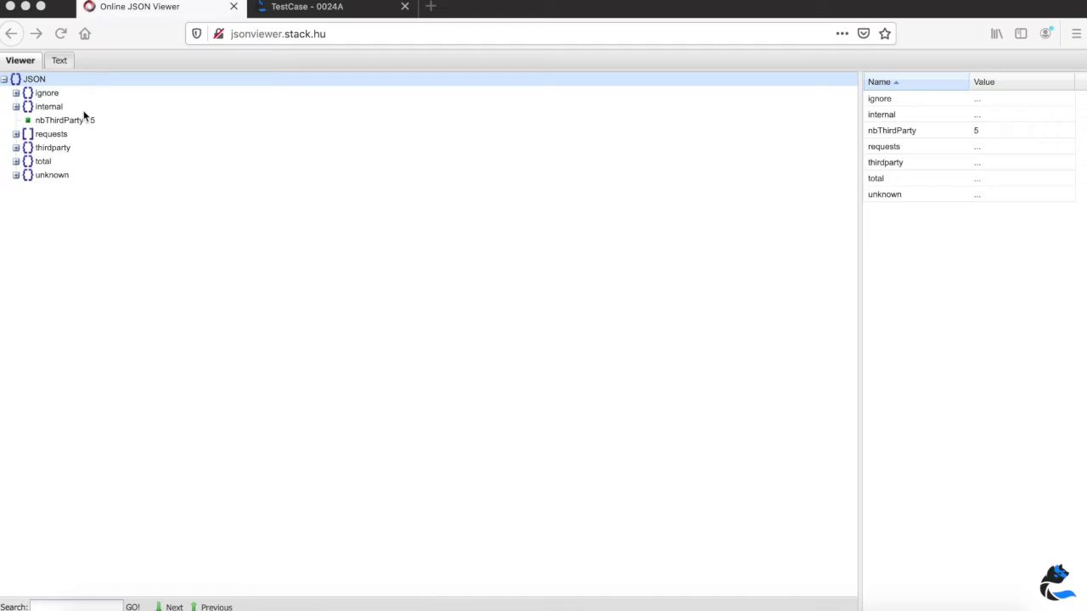
click(16, 95)
click(28, 106)
click(28, 106)
click(28, 135)
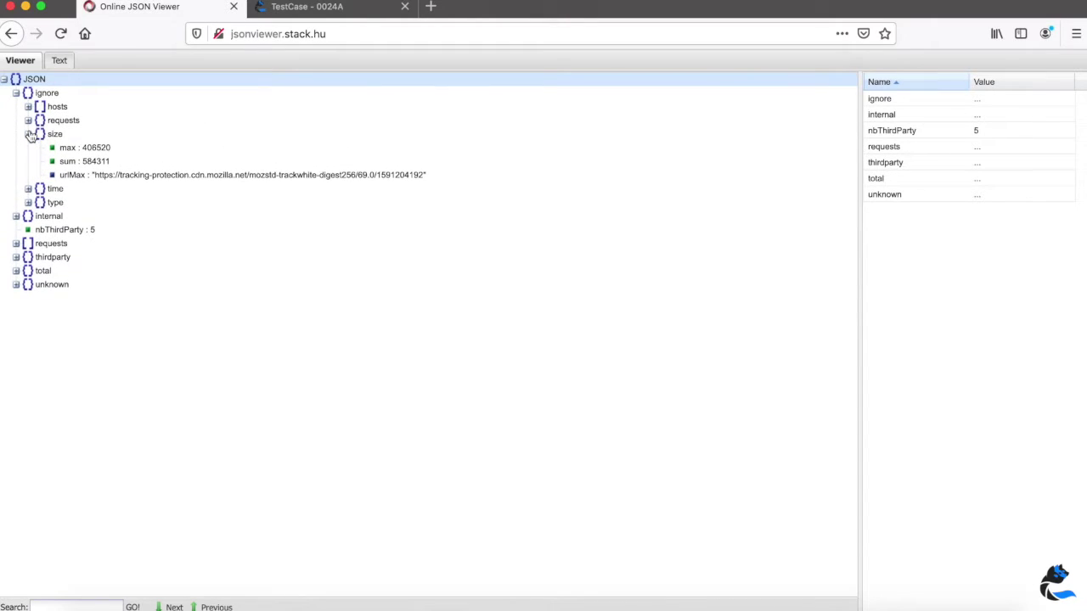
Collapse the ignore section and inspect the requests list and the unknown section's nb request entry in the network statistics JSON
click(28, 134)
click(16, 93)
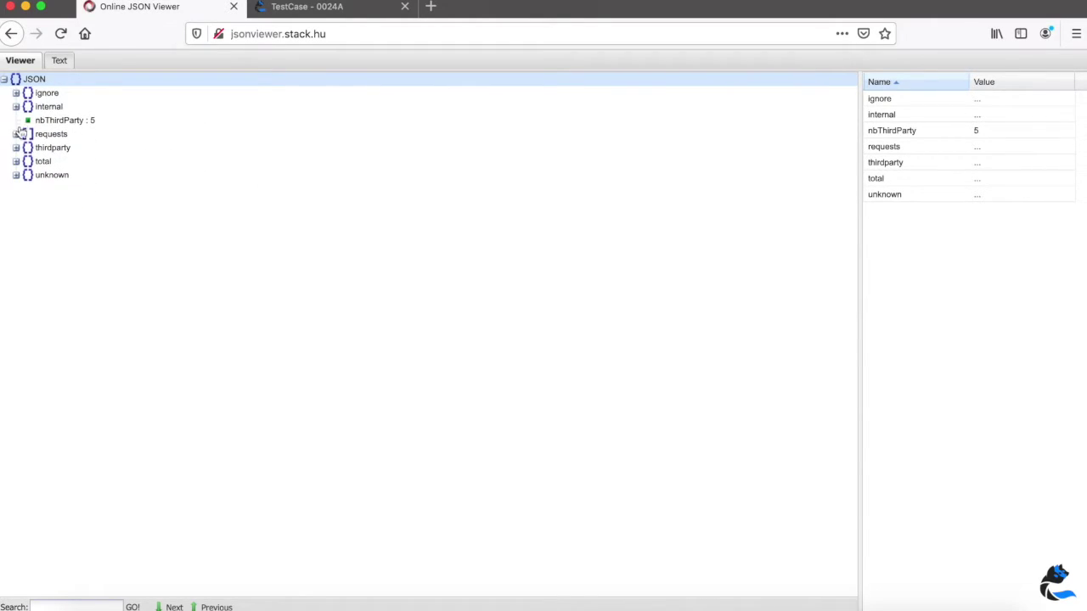
click(16, 135)
click(16, 134)
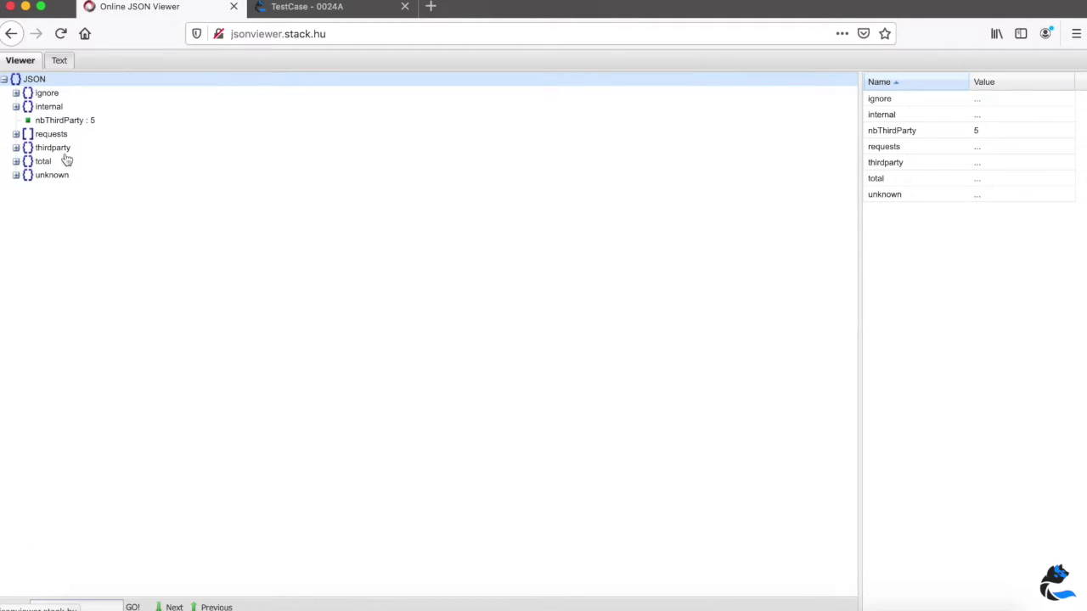
click(15, 174)
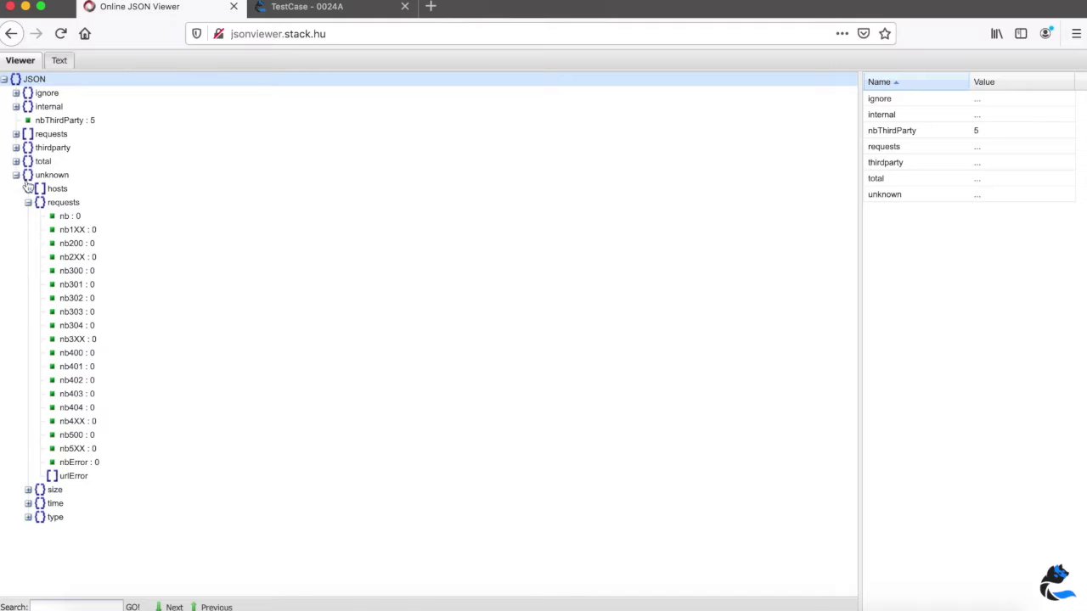
click(75, 222)
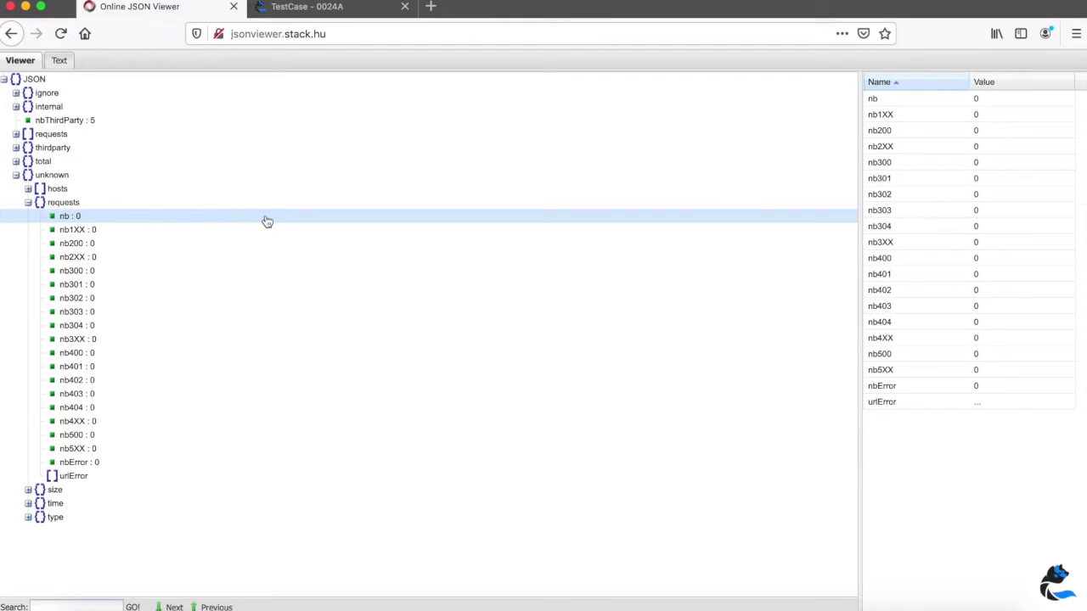
Switch to the Cerberus test case and add a control described "Verify no unknown hits" under the network traffic collection action
click(326, 17)
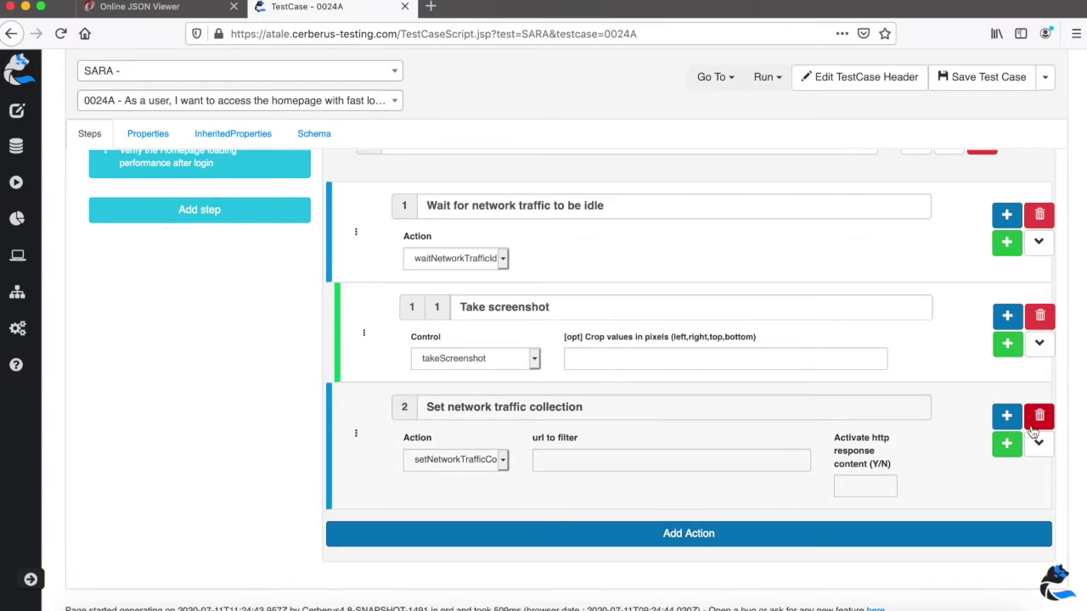
click(1007, 445)
scroll(543, 433, down, 2)
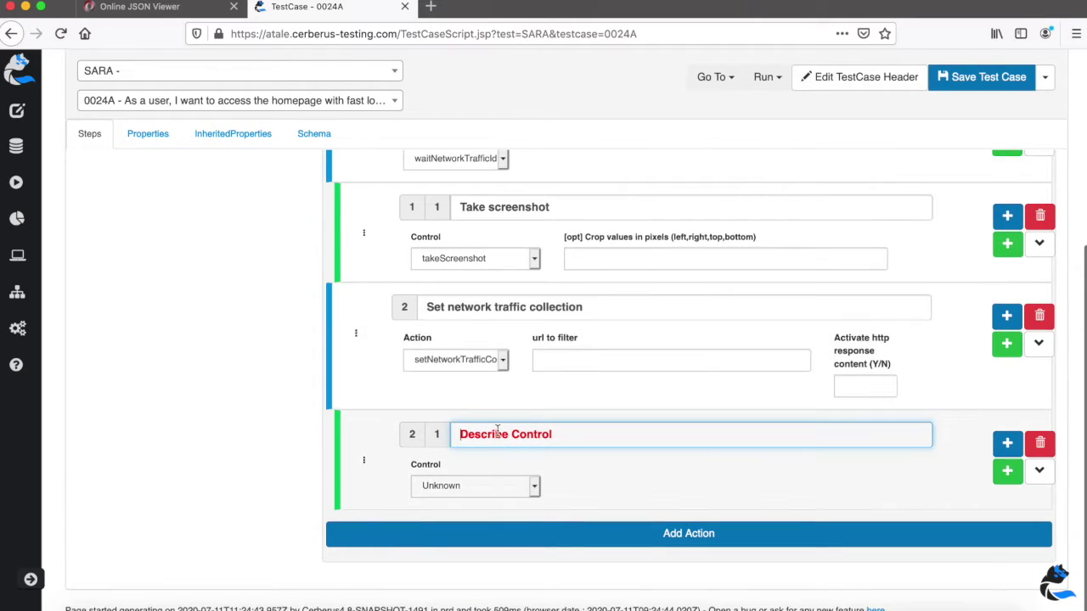
text(Verify no unknown)
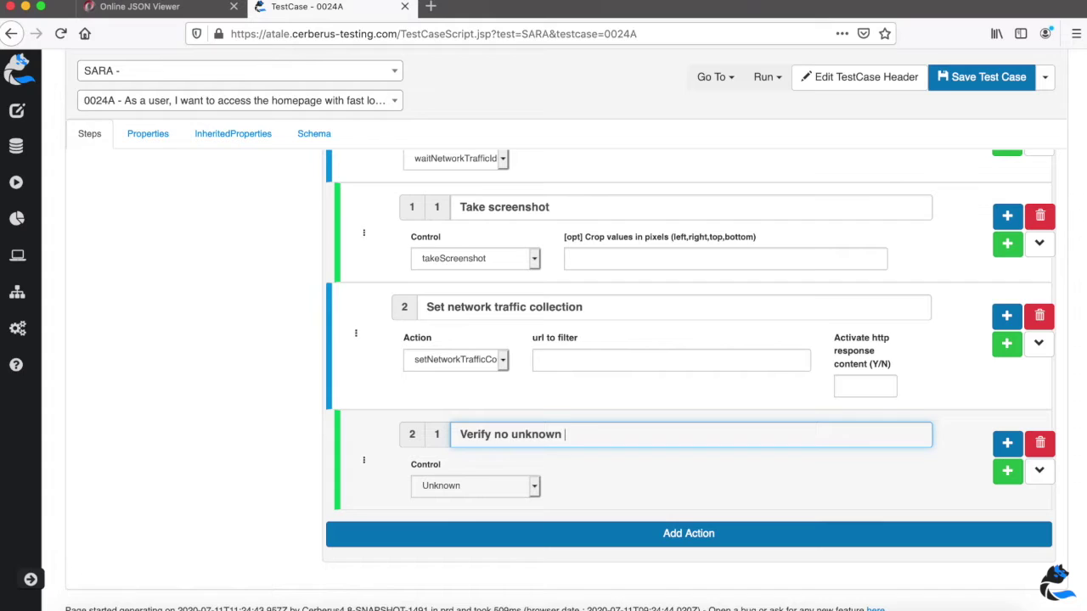
text( hits)
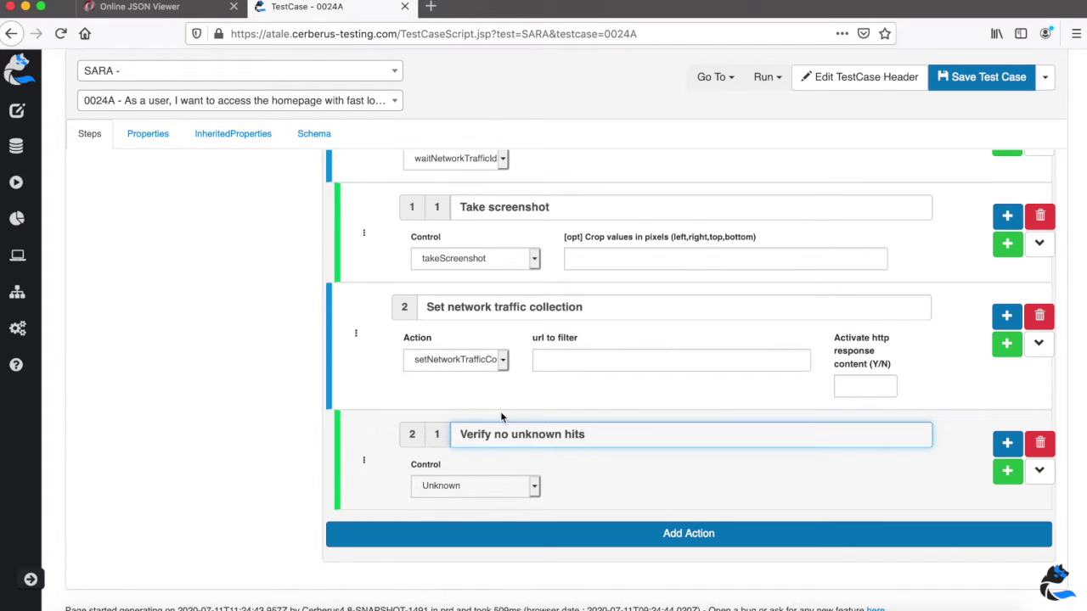
Set the new control to verifyElementNumericEqual with path $.stat.unknown.requests.nb and numeric value 0, and save the test case
click(494, 487)
scroll(526, 348, down, 5)
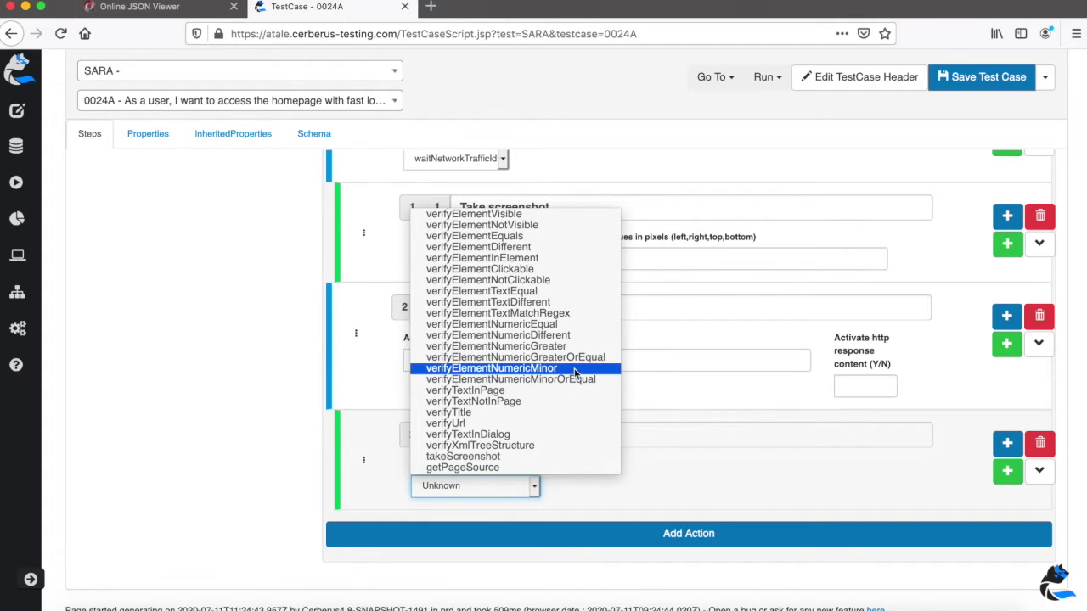
click(578, 324)
click(608, 486)
text($.stat.unknown.requests.nb)
click(879, 486)
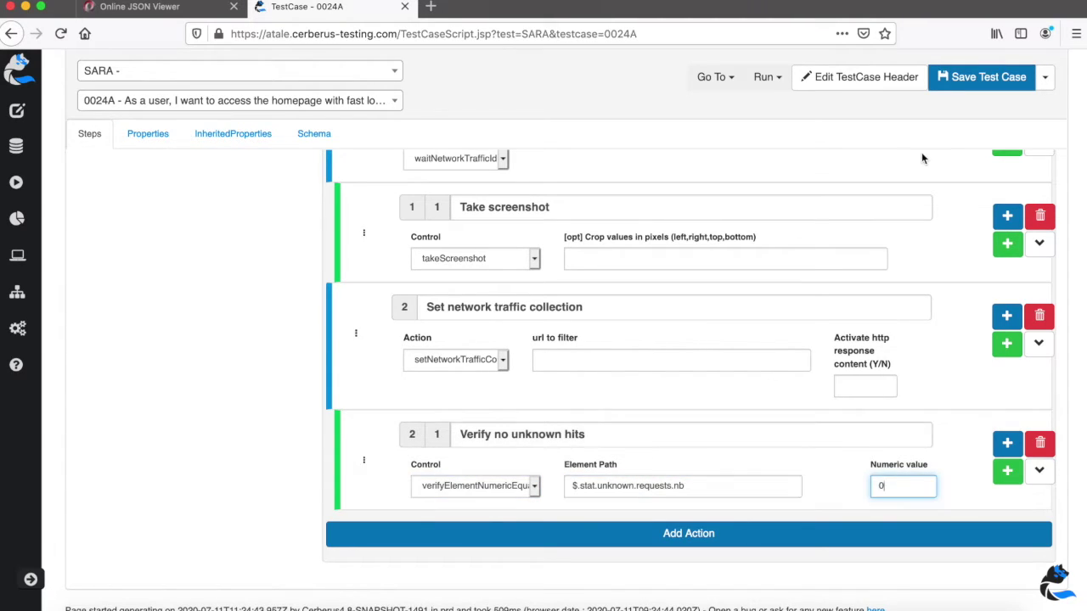
click(975, 83)
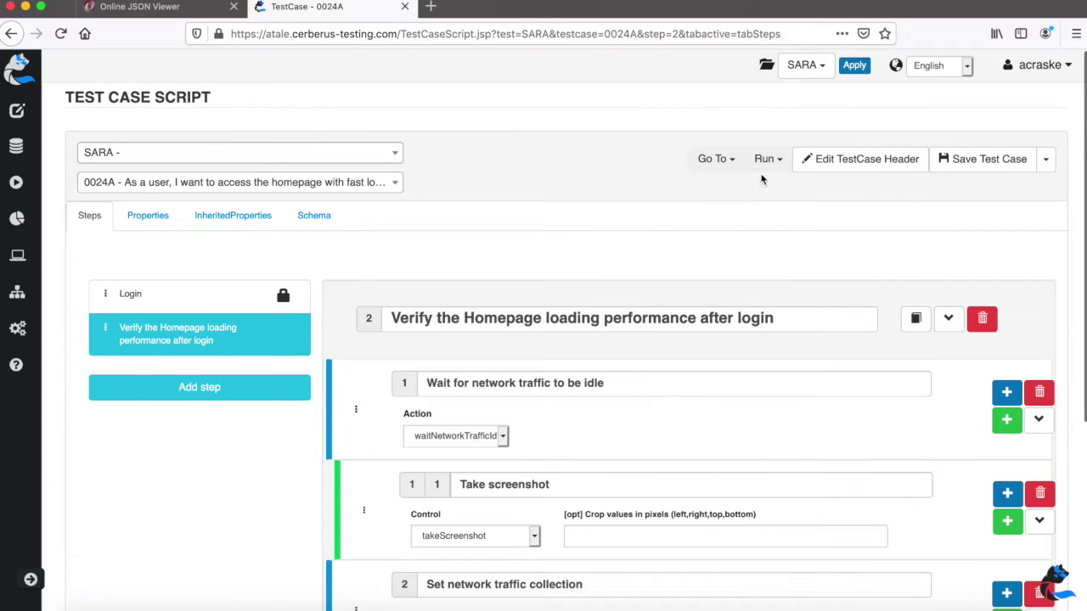
Run the test case and examine the execution details of the "Verify no unknown hits" control
click(764, 166)
click(791, 277)
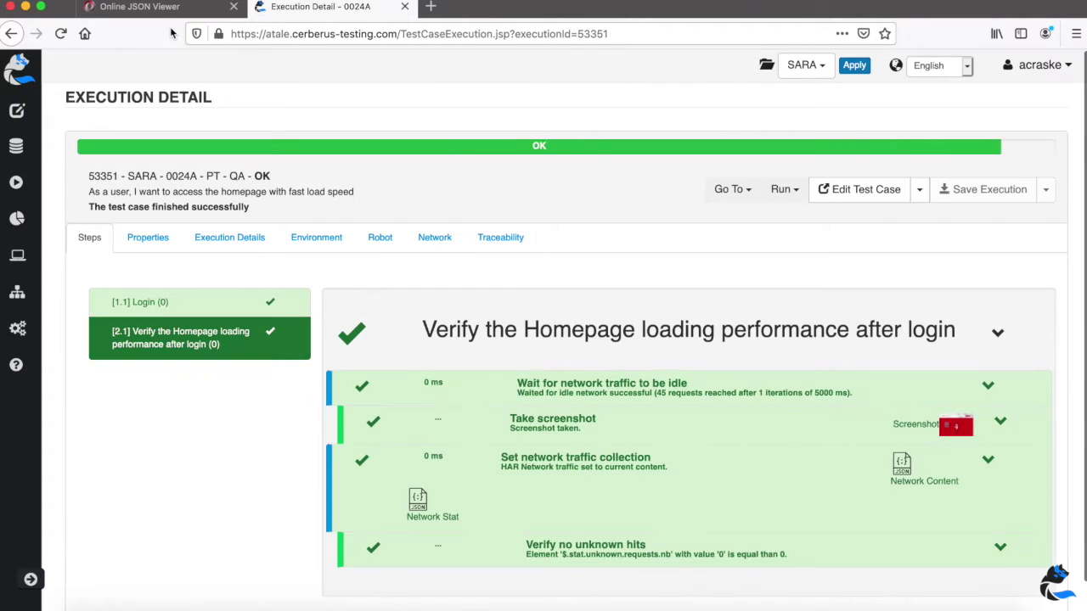
click(899, 561)
scroll(899, 567, down, 3)
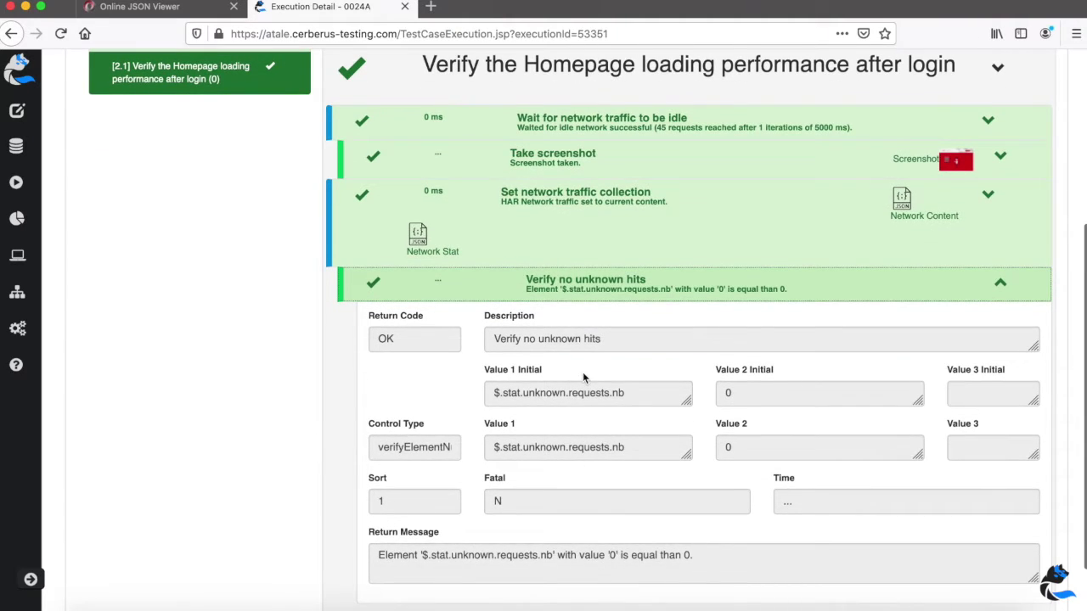
scroll(582, 373, up, 3)
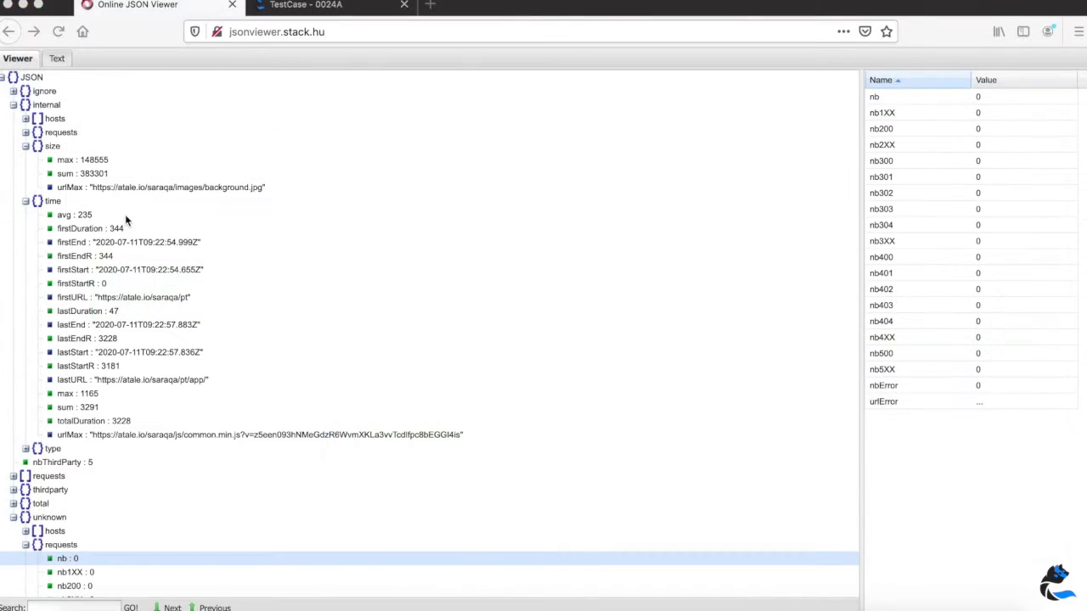
Examine the internal size and time, unknown requests and total time entries of the network statistics JSON
scroll(186, 302, down, 5)
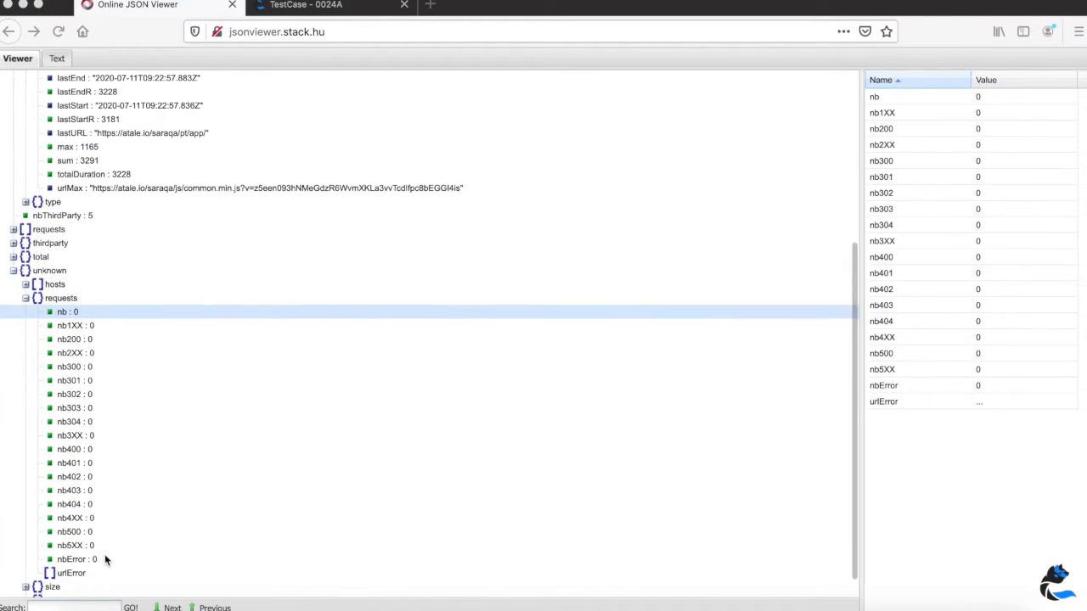
scroll(268, 202, up, 5)
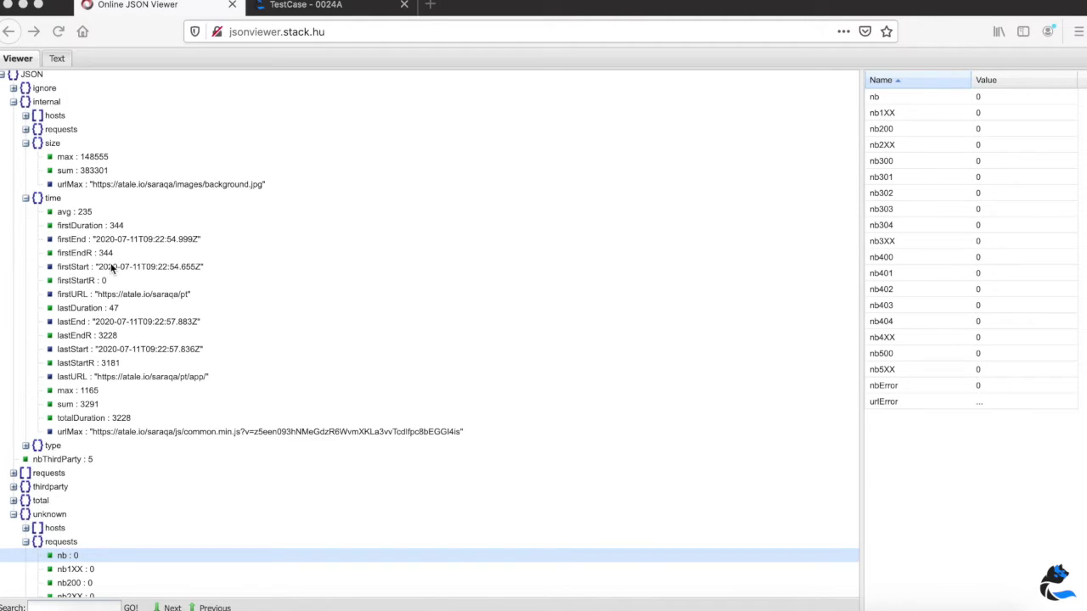
click(17, 508)
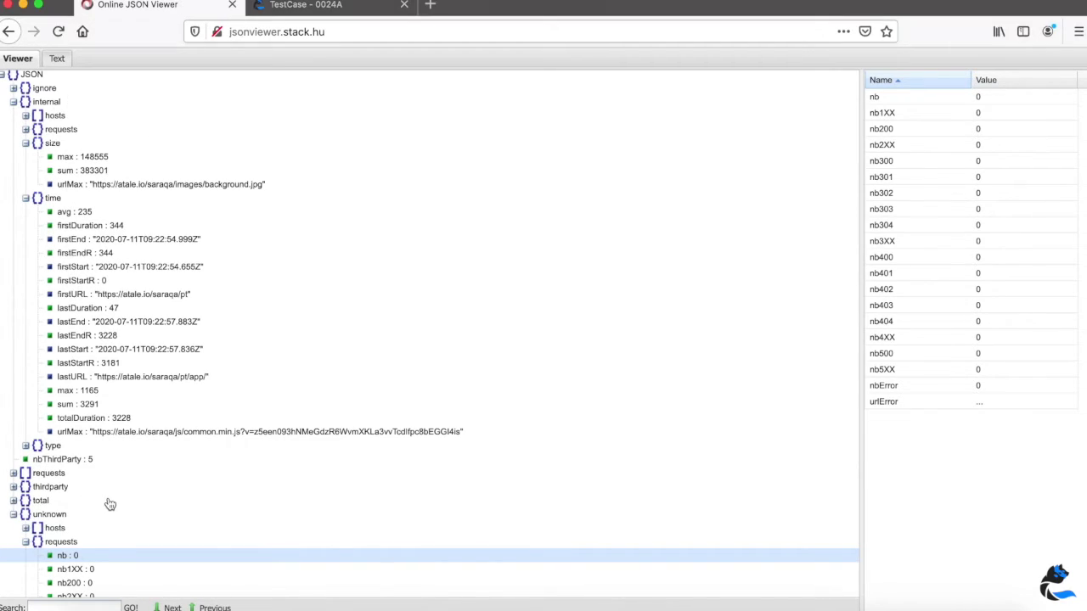
click(14, 501)
scroll(17, 503, down, 2)
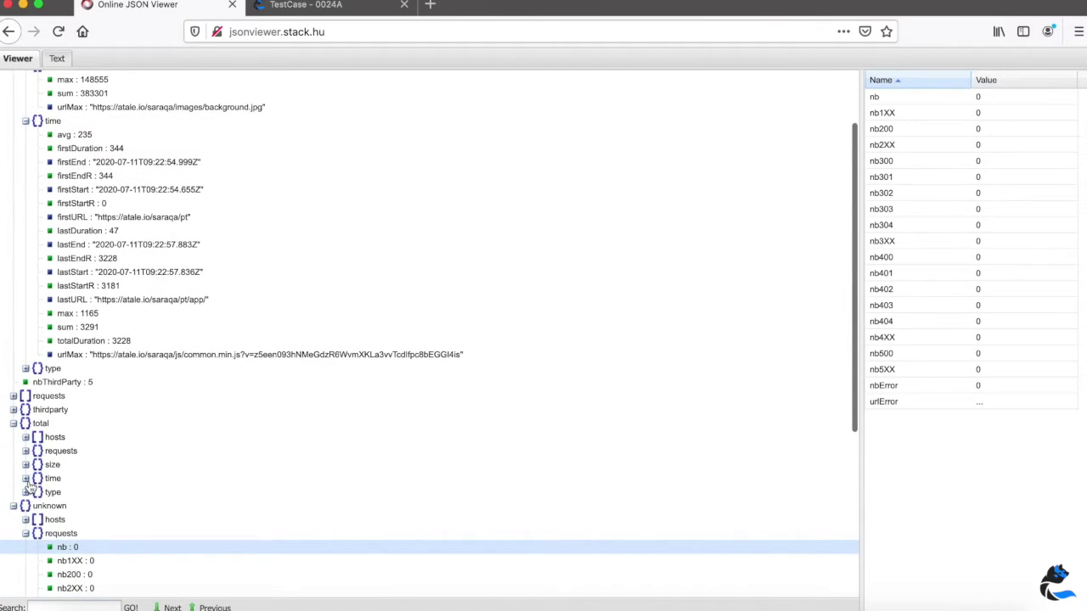
click(25, 478)
scroll(133, 490, down, 5)
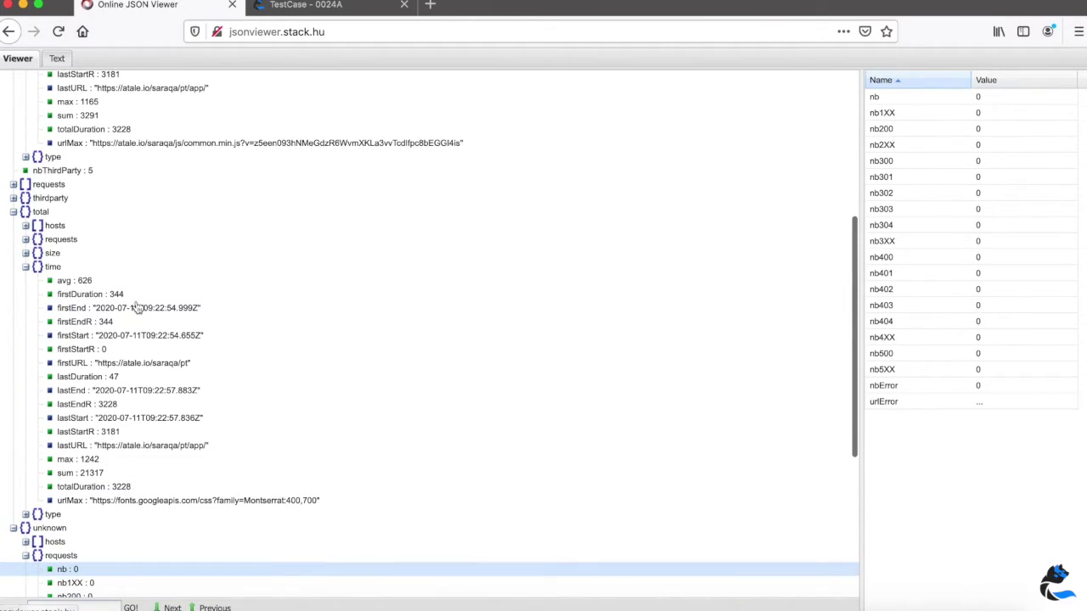
scroll(366, 245, up, 1)
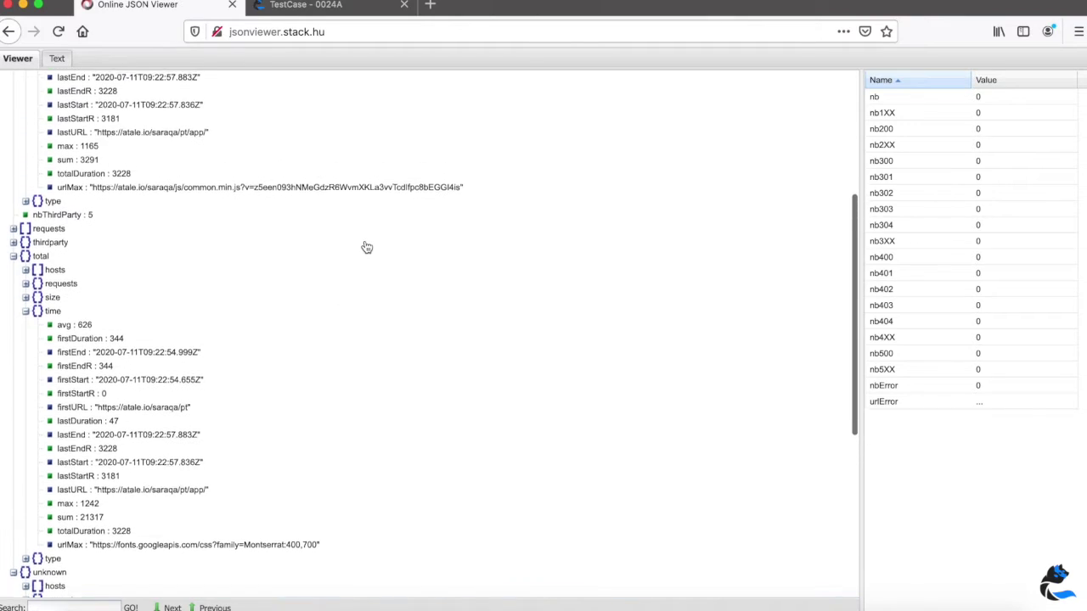
Switch to the Cerberus test case and review the control types of the error request, internal page size and loading time checks
click(338, 6)
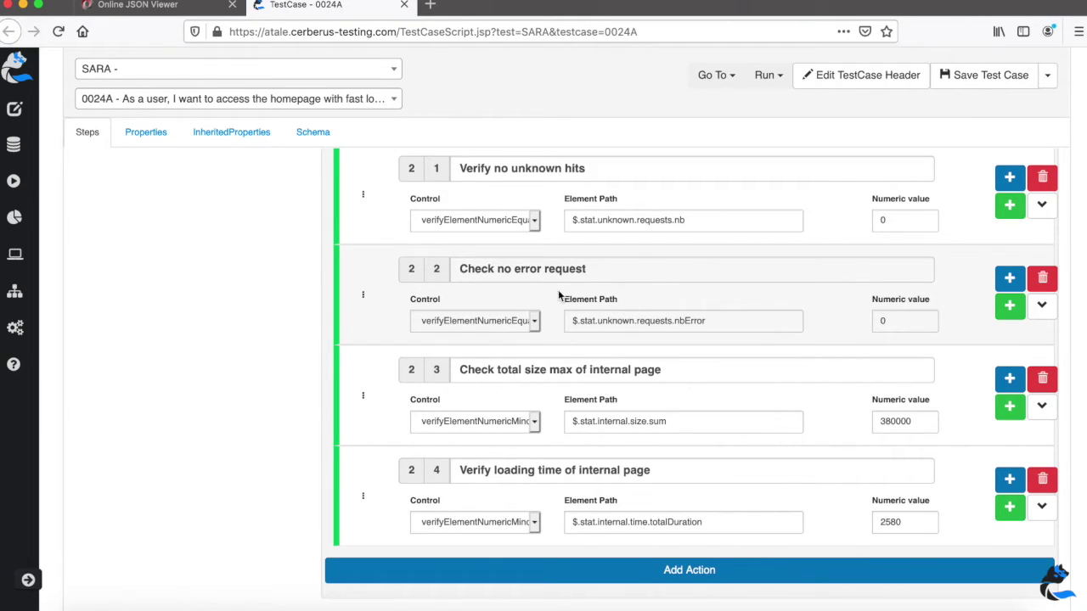
click(480, 322)
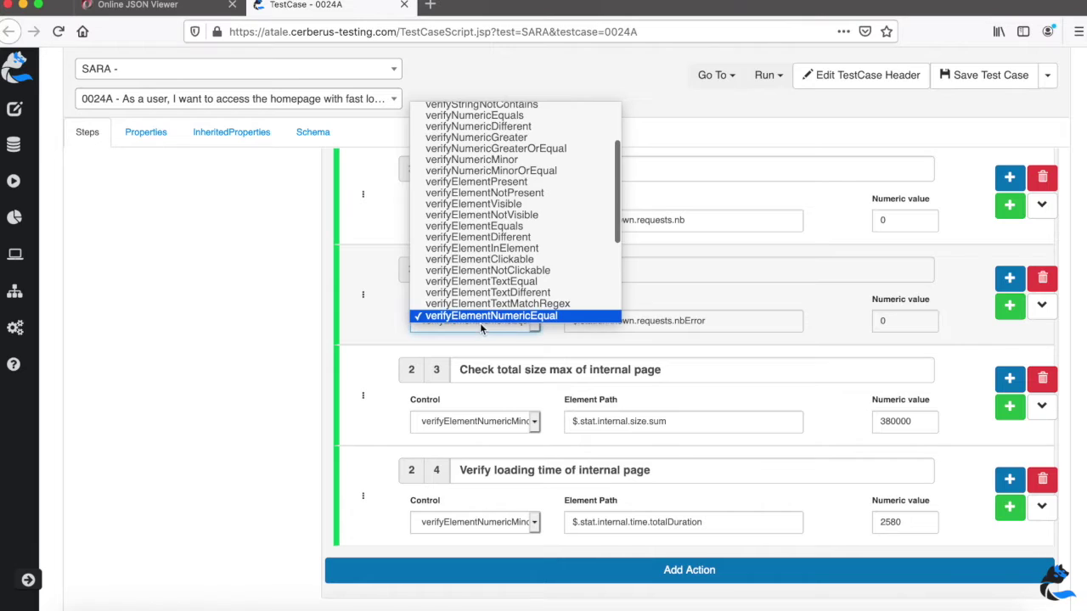
click(279, 362)
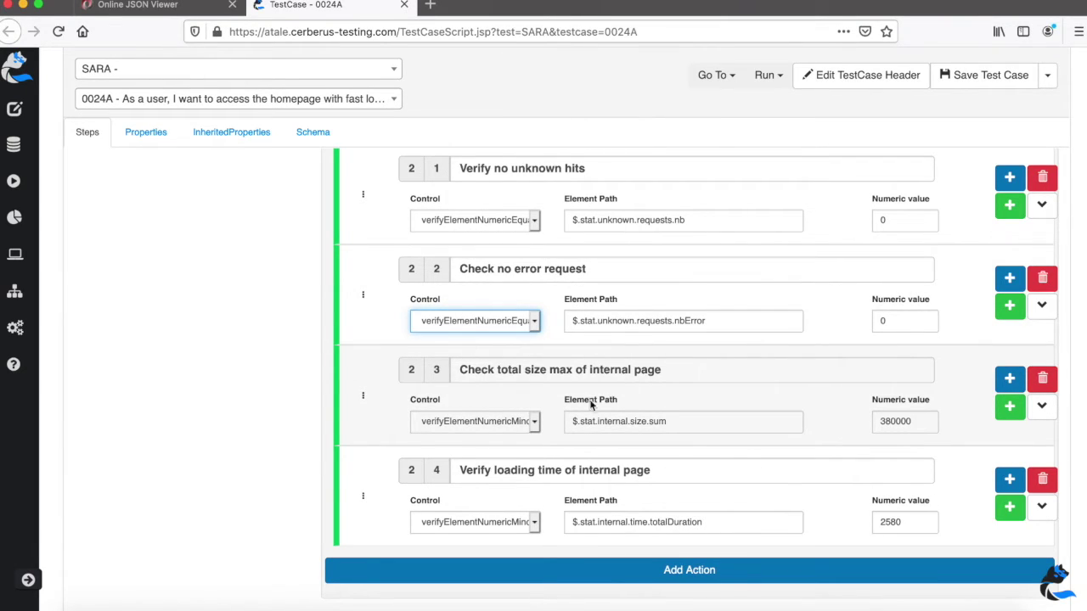
click(501, 425)
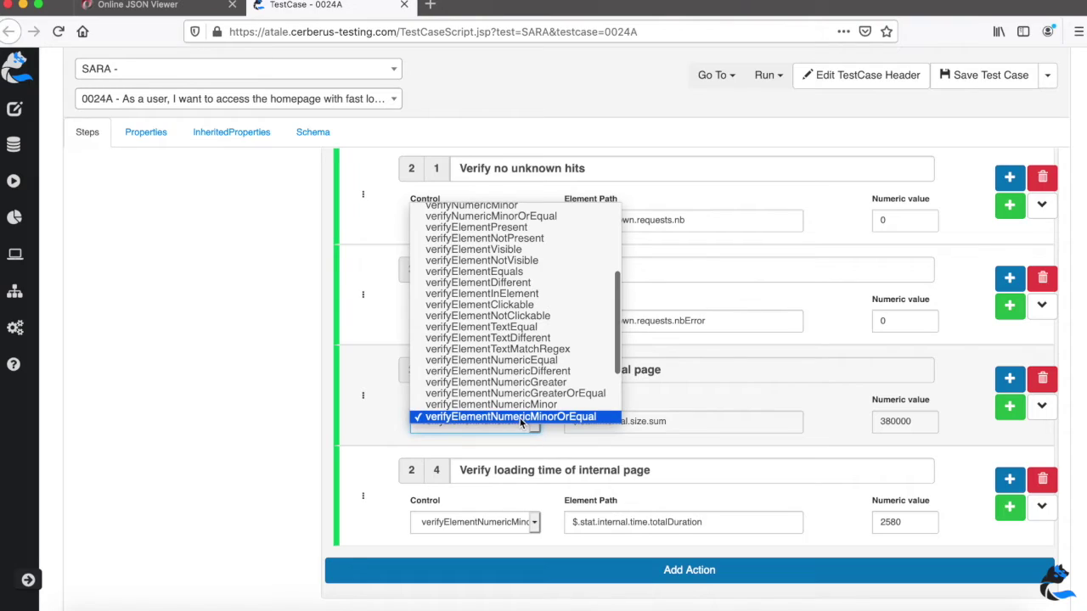
click(291, 437)
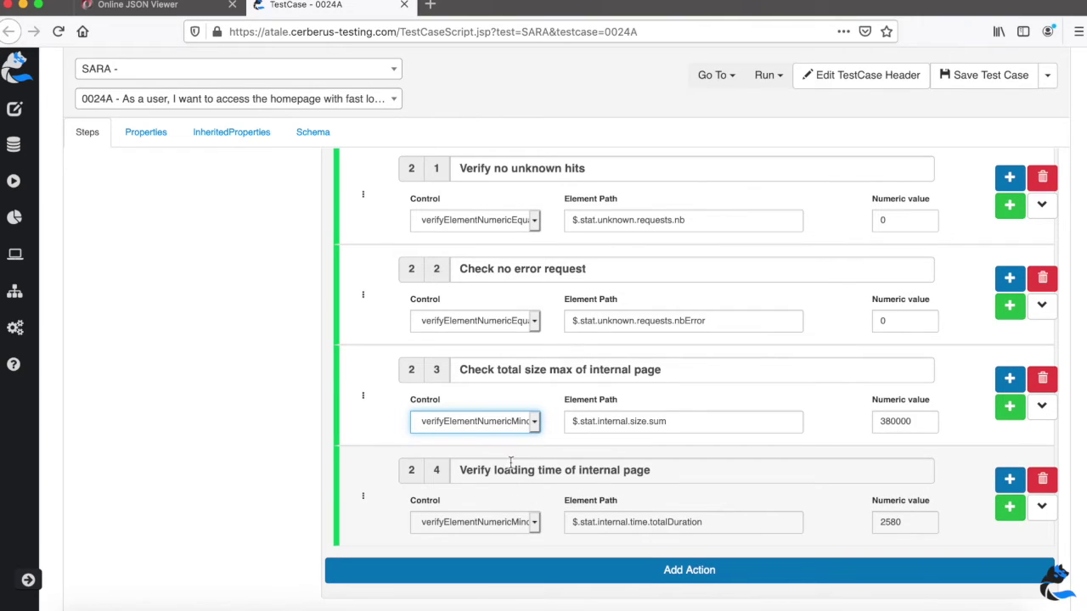
click(535, 528)
click(846, 537)
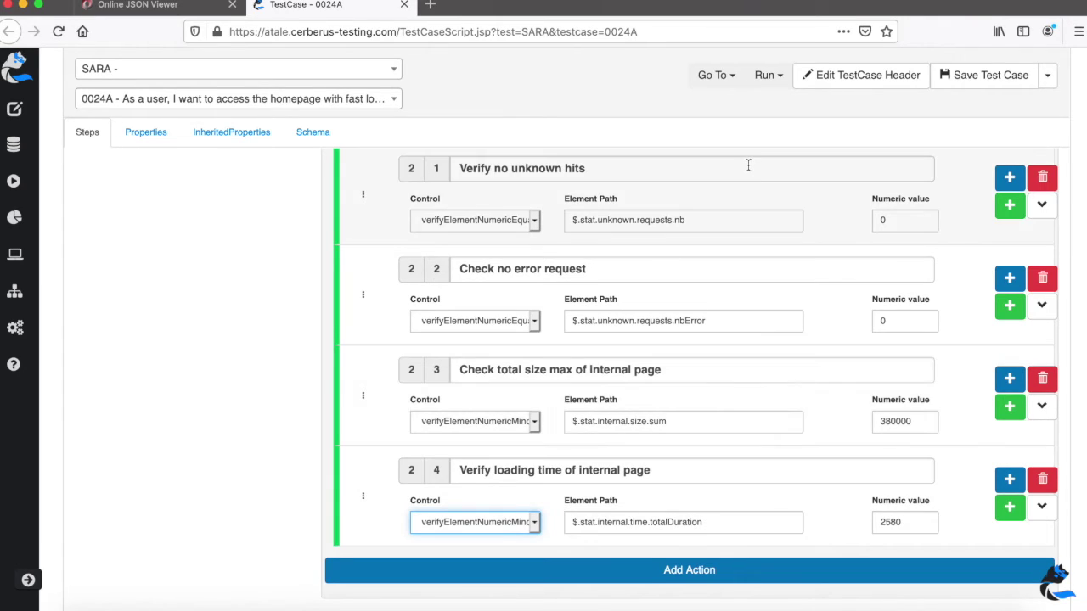
Run the test case with the added performance controls and review each control's result in the homepage loading performance step
click(771, 81)
click(804, 186)
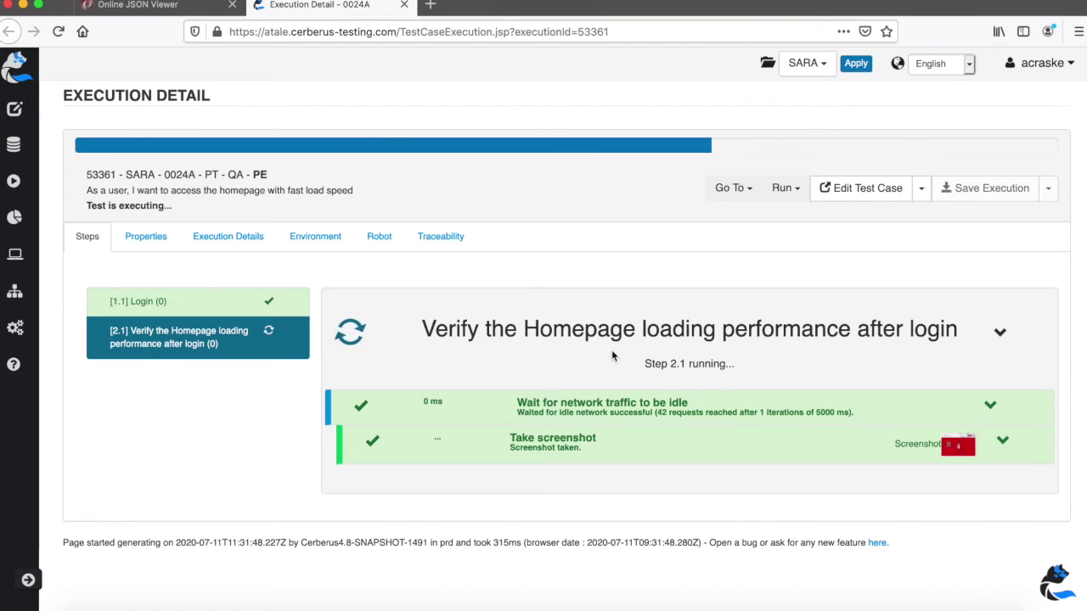
scroll(611, 350, down, 3)
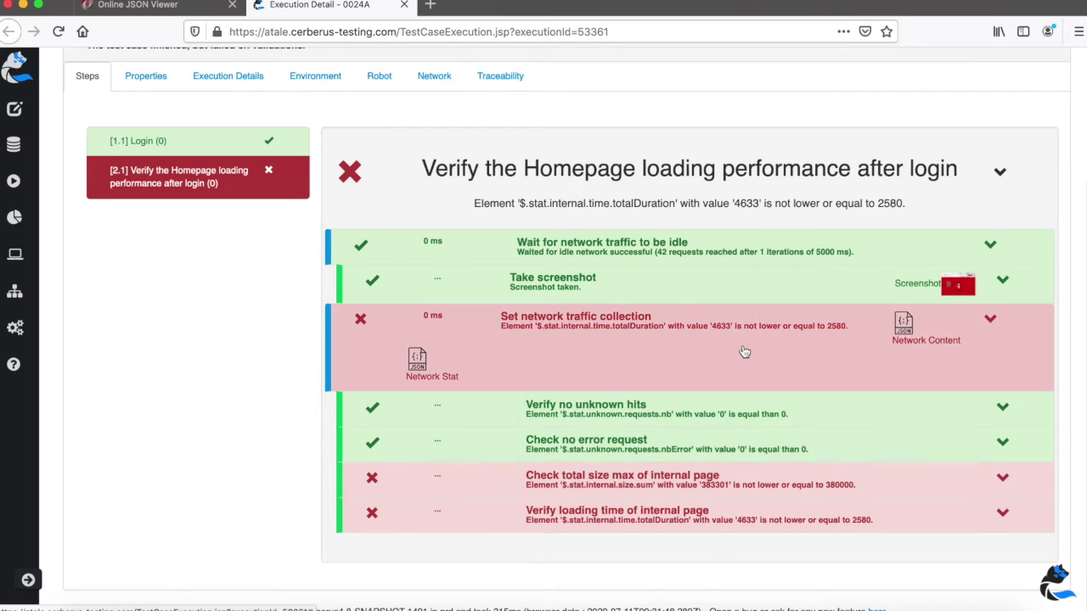
scroll(670, 522, up, 1)
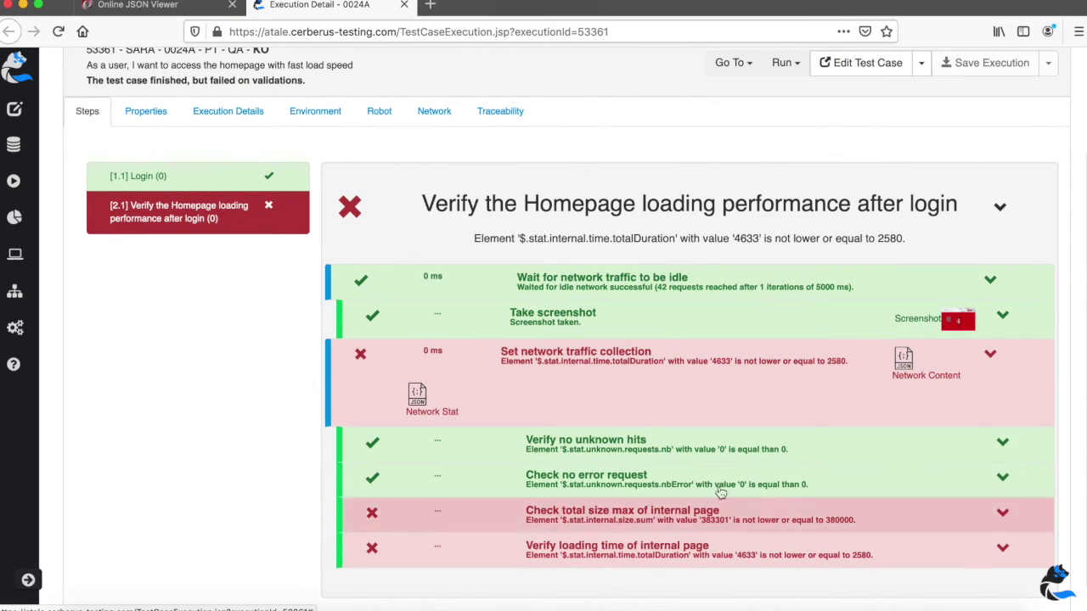